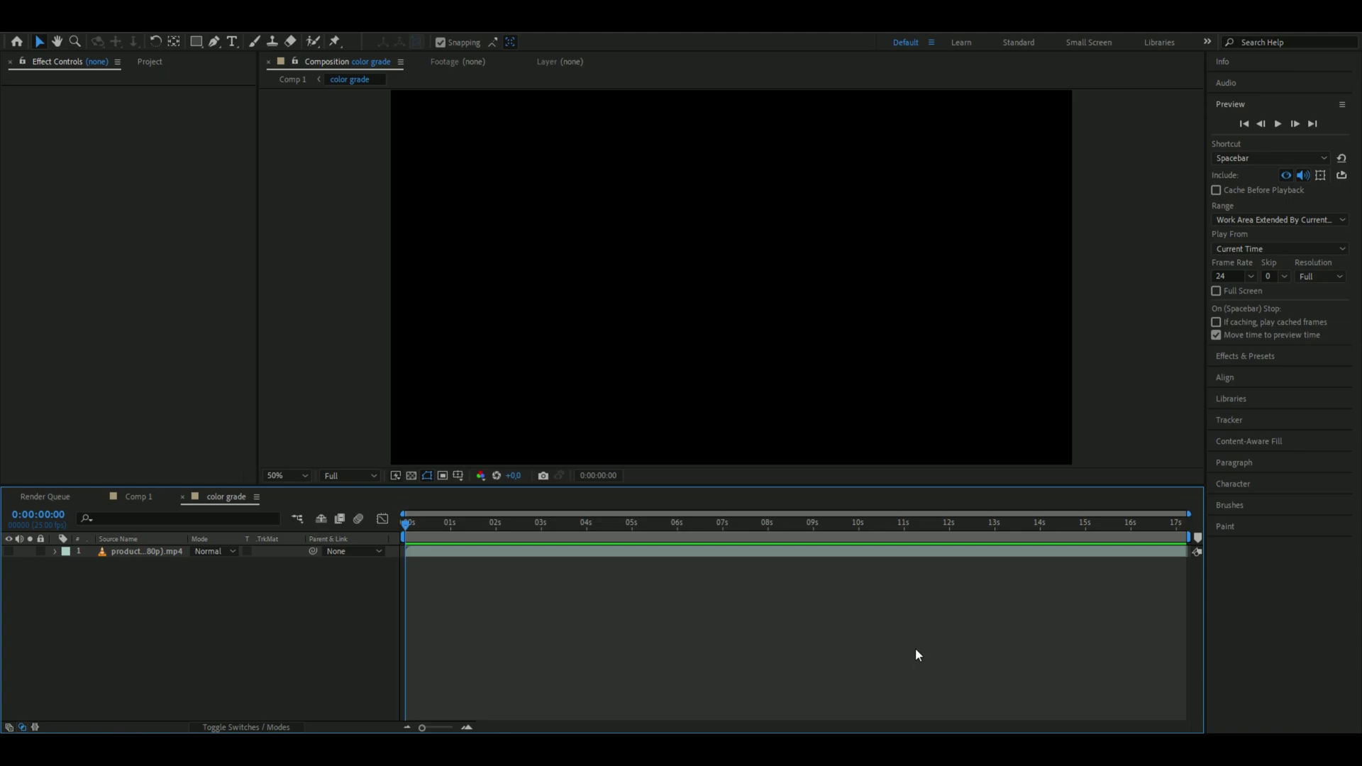
- Restore the clip's visibility, move the playhead to 0:00:01:19 and add an adjustment layer above the footage
key("ctrl+z")
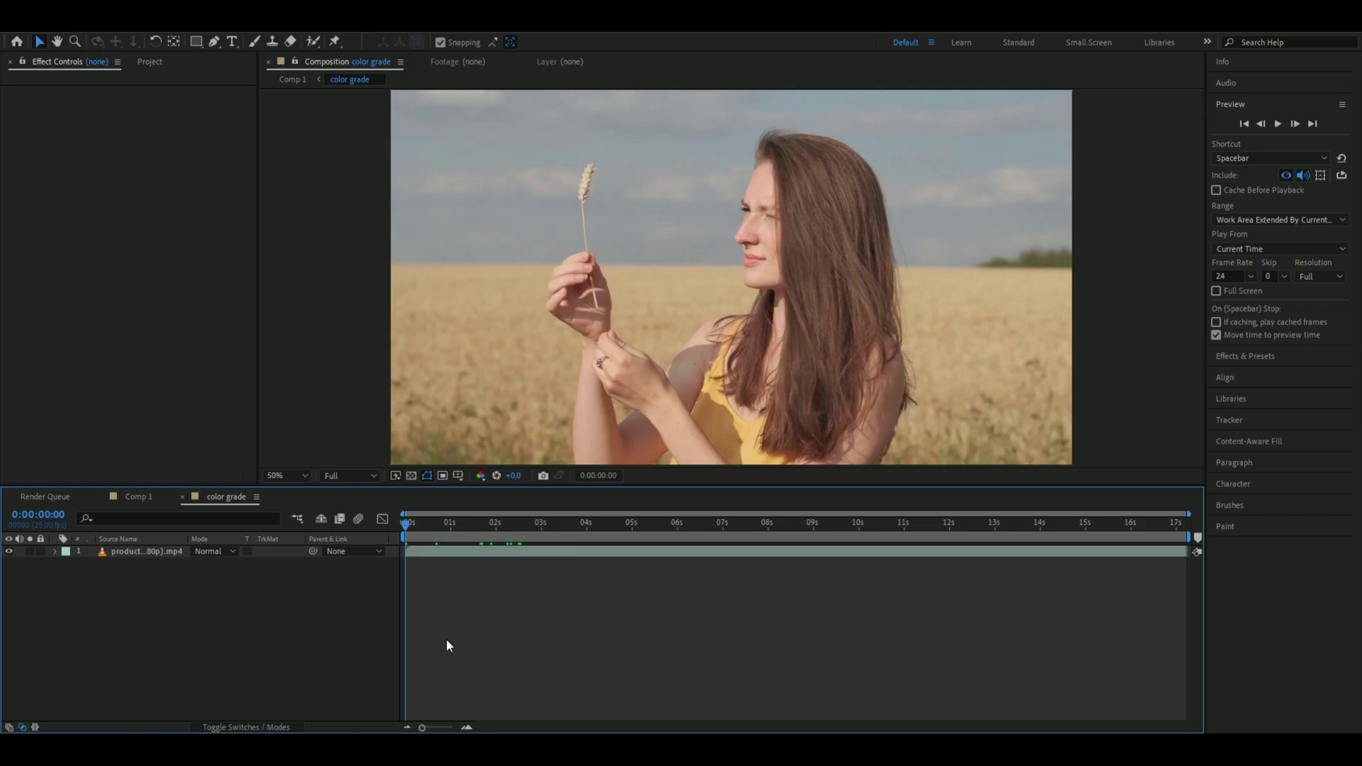
left_click(486, 525)
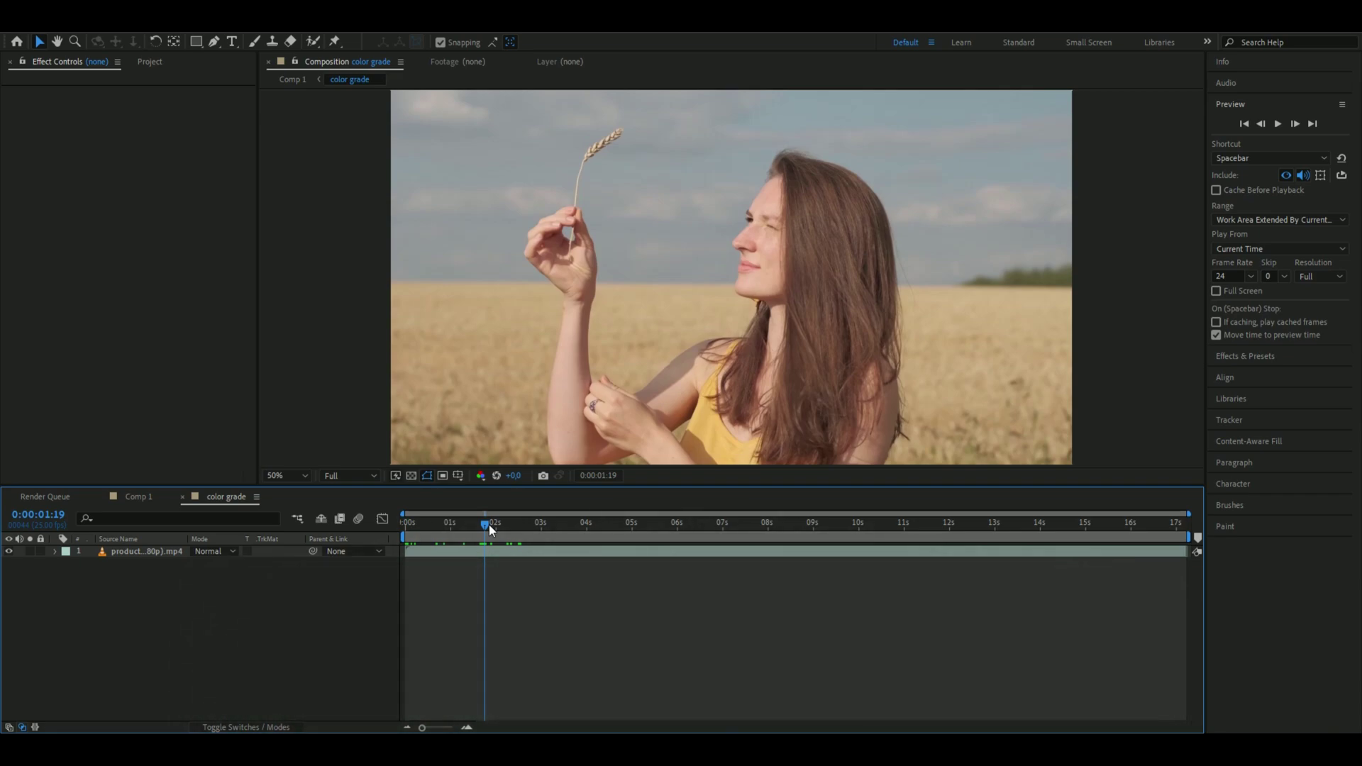
key("ctrl+alt+y")
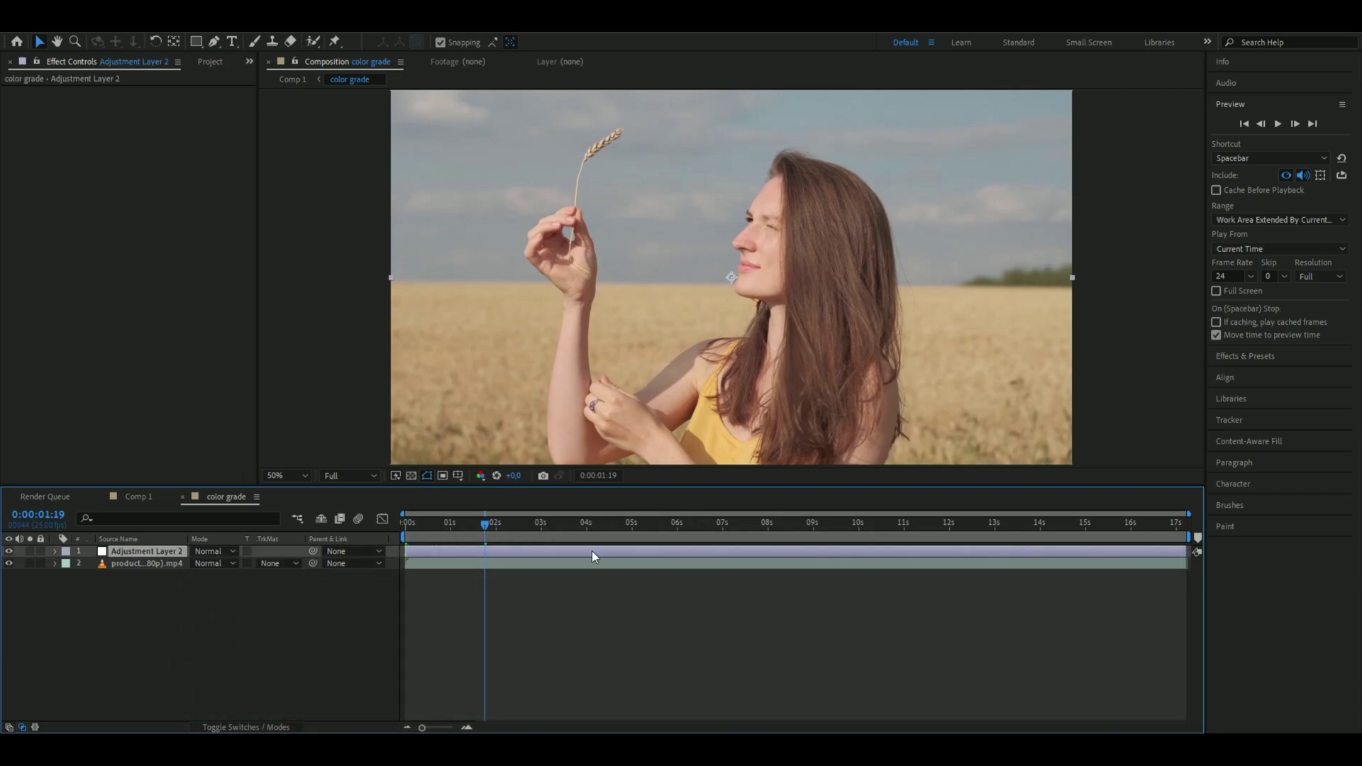
- Apply the Curves effect to the adjustment layer
key("ctrl+space")
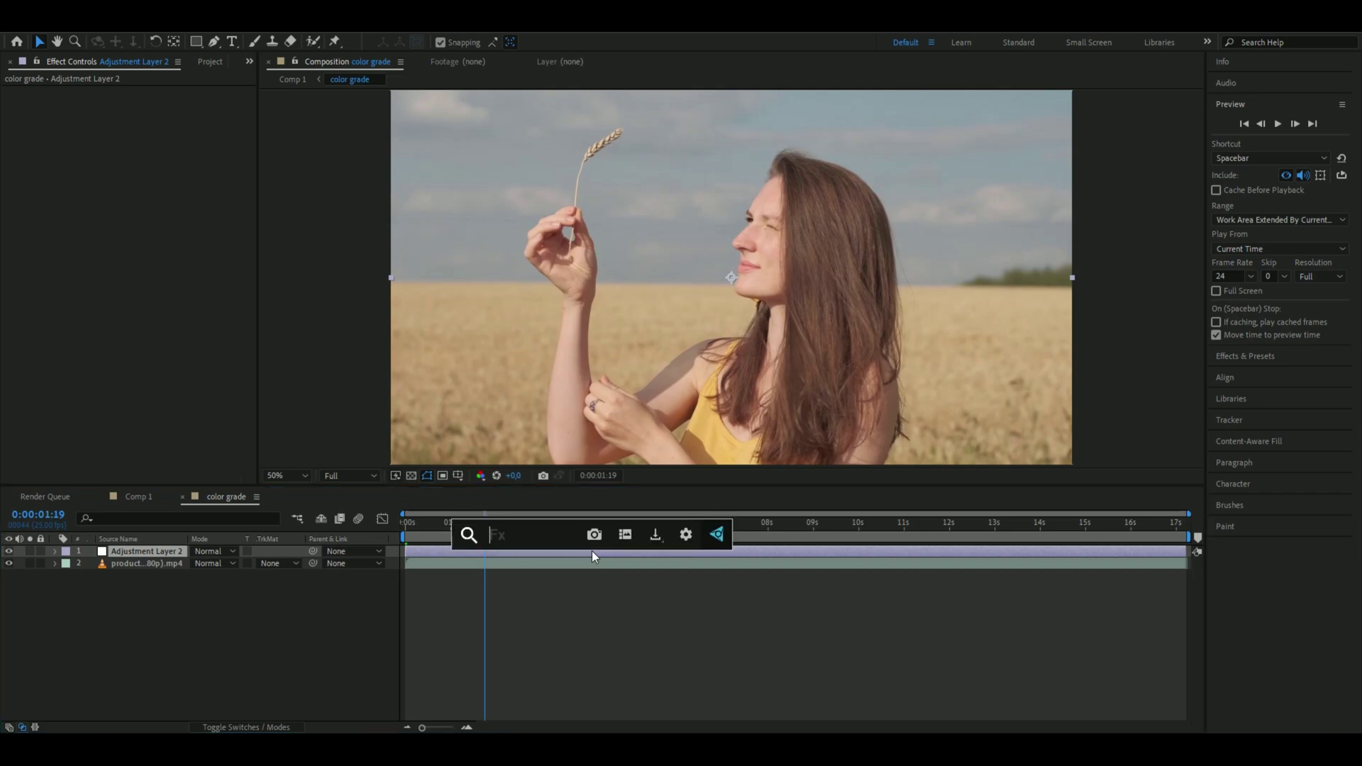
type("curves")
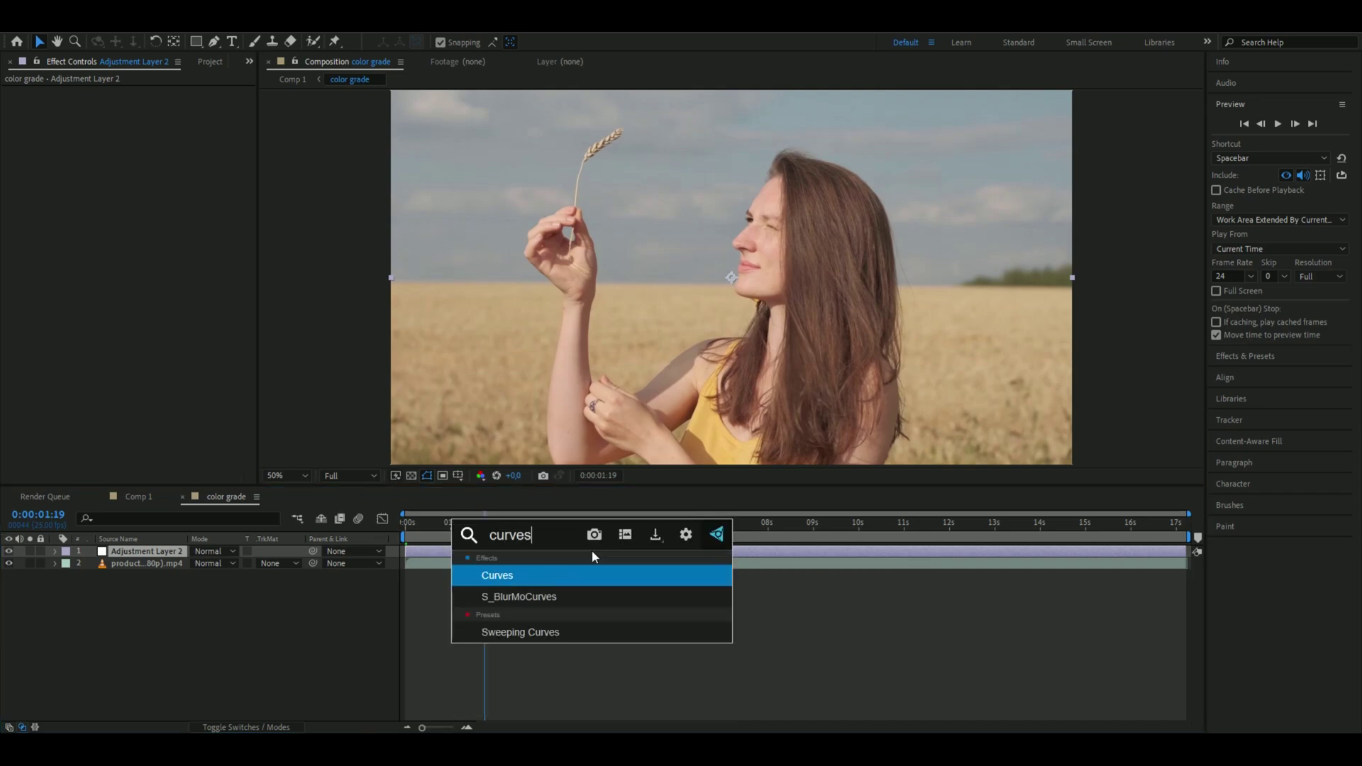
key("Return")
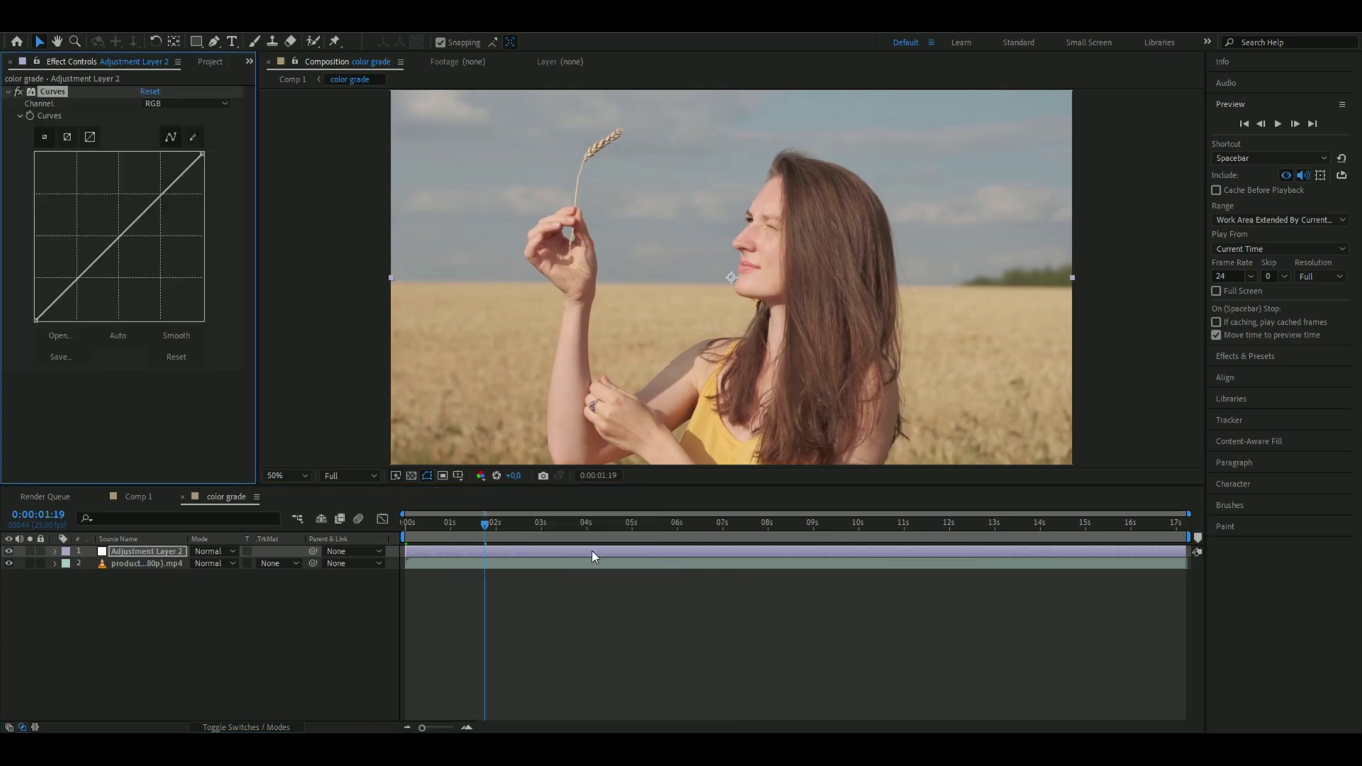
- Shape the RGB curve into a steep S by raising the highlights and lowering the shadows, and compare the image with Curves off and on
left_click(160, 197)
mouse_move(160, 197)
left_mouse_down()
mouse_move(144, 188)
mouse_move(156, 171)
left_mouse_up()
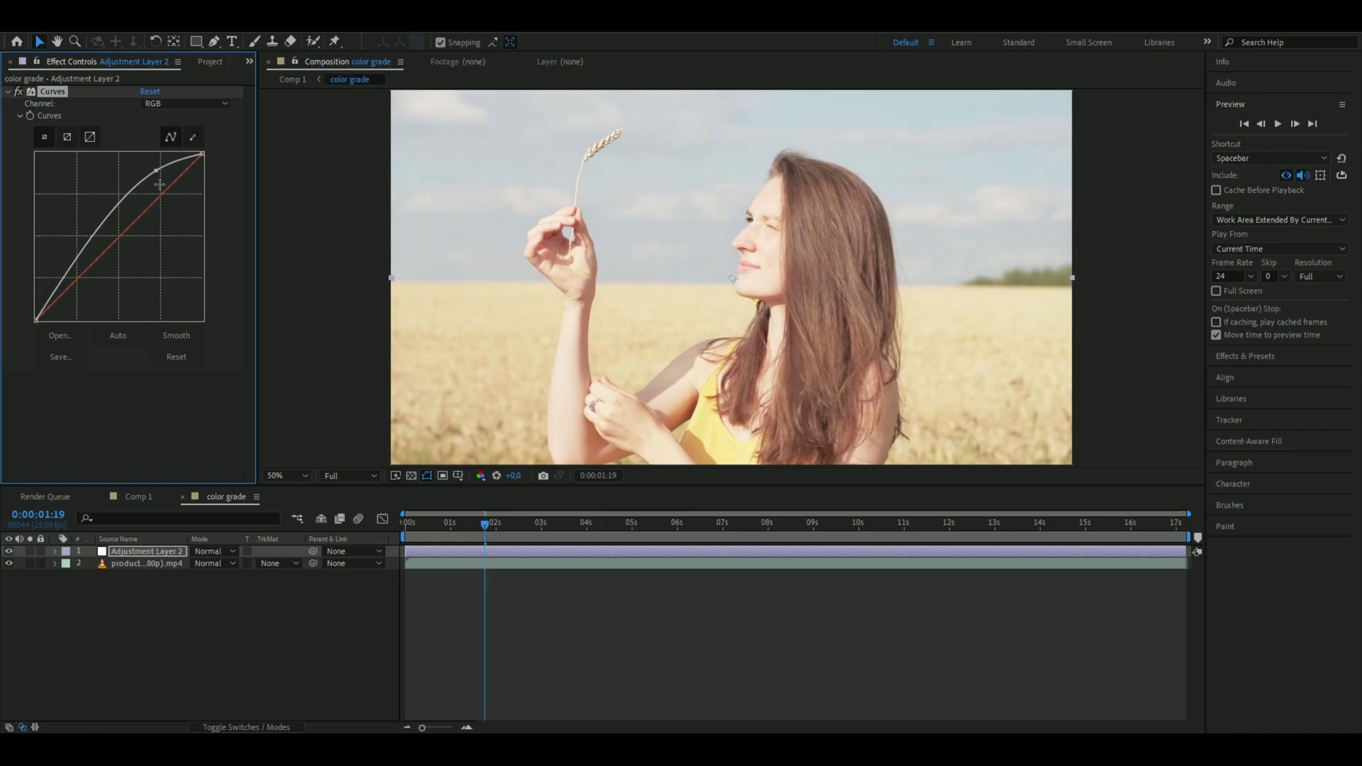
left_click_drag(79, 257, 98, 279)
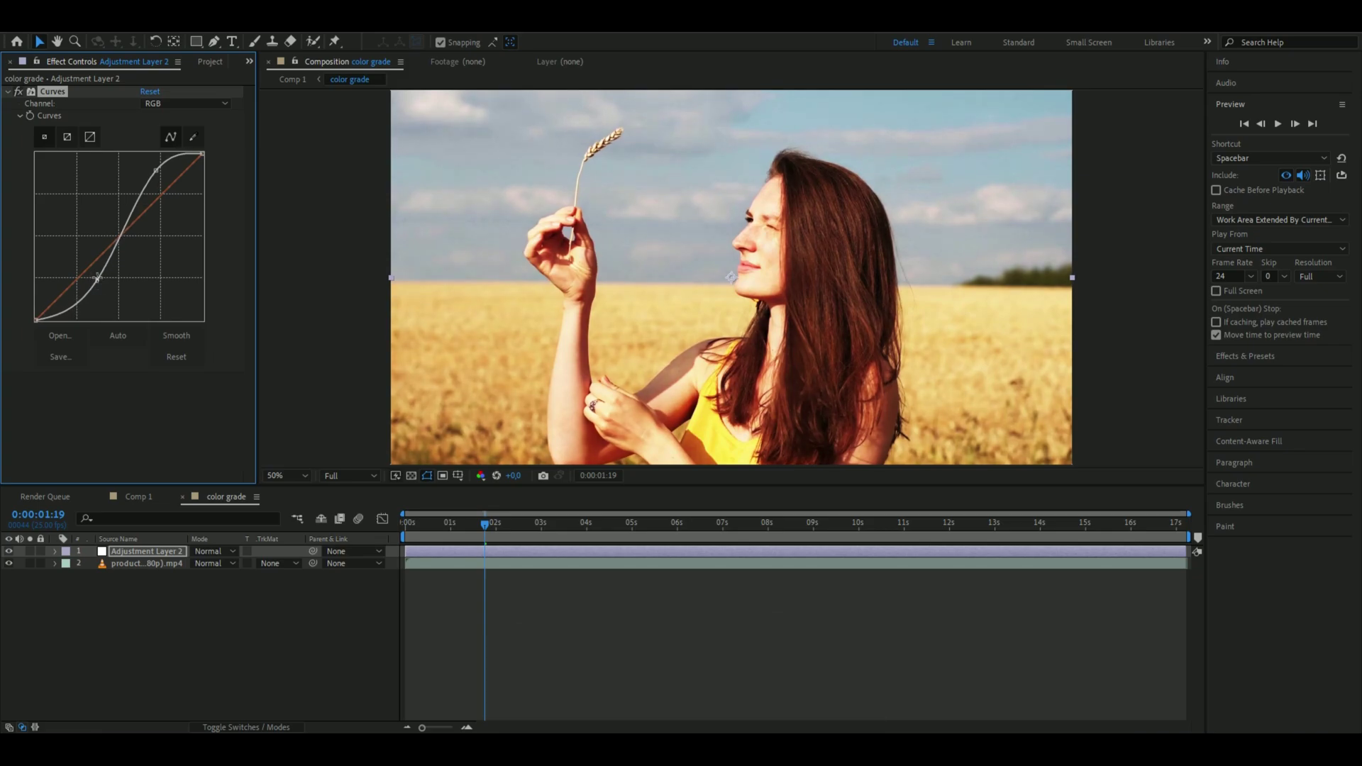
left_click_drag(98, 279, 99, 284)
left_click_drag(156, 171, 158, 167)
left_click(18, 92)
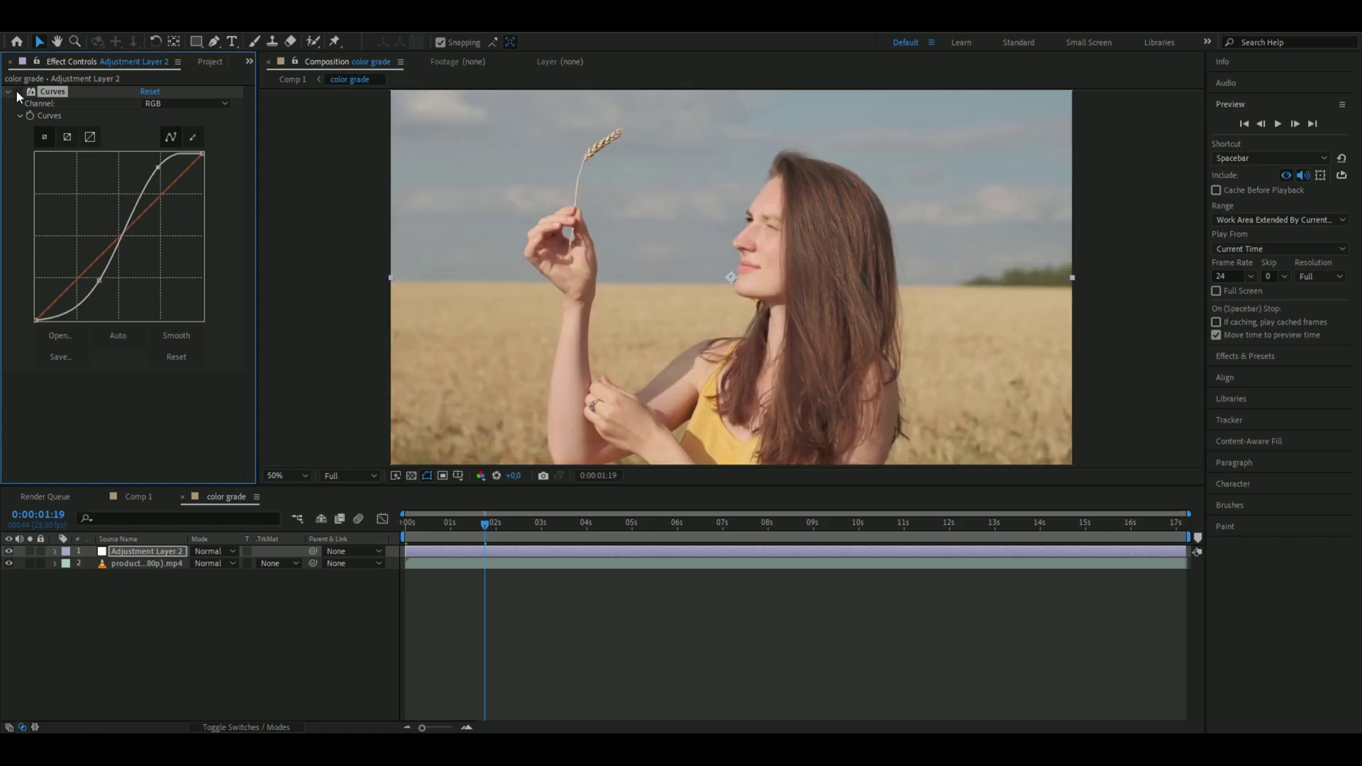
left_click(18, 92)
left_click(18, 92)
left_click(18, 92)
left_click(18, 92)
left_click(18, 92)
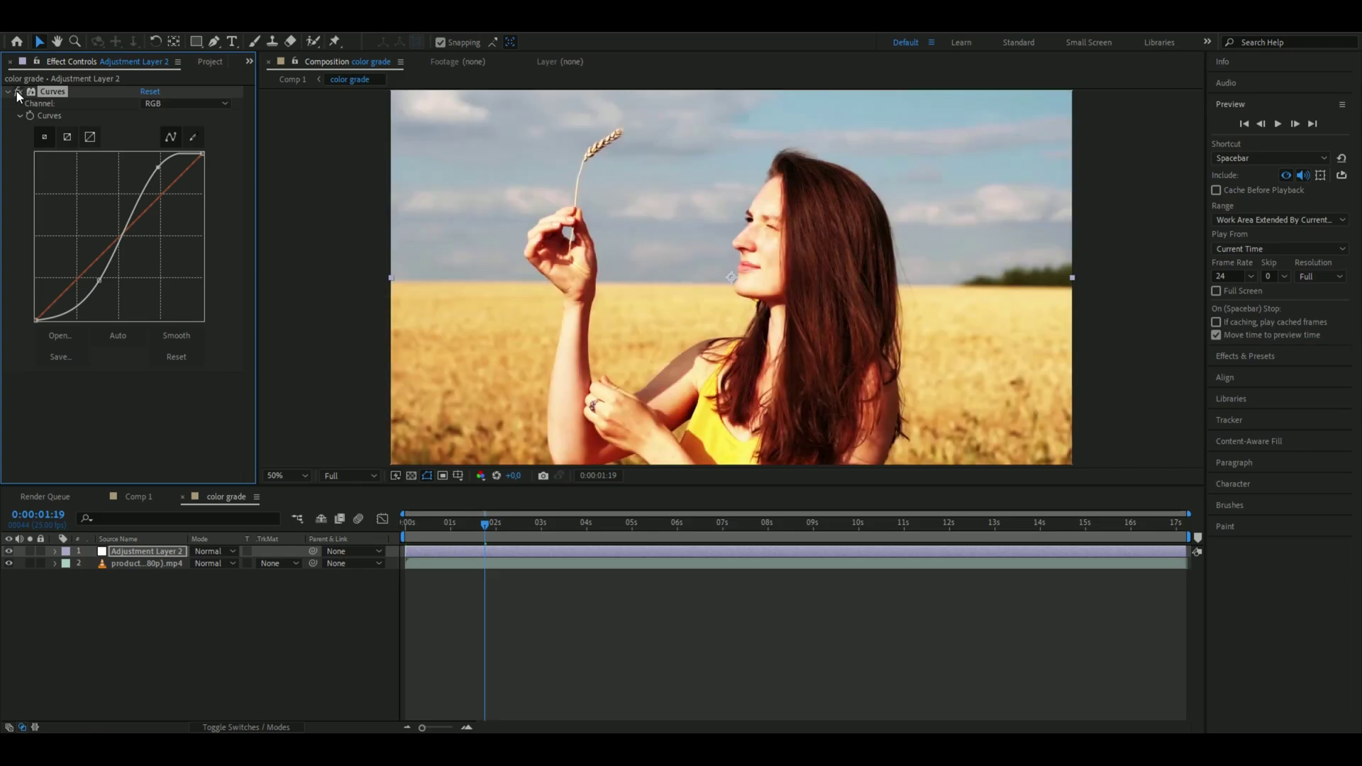
- Apply the Lumetri Color effect to the adjustment layer and set its Basic Correction temperature to 10
left_click(495, 550)
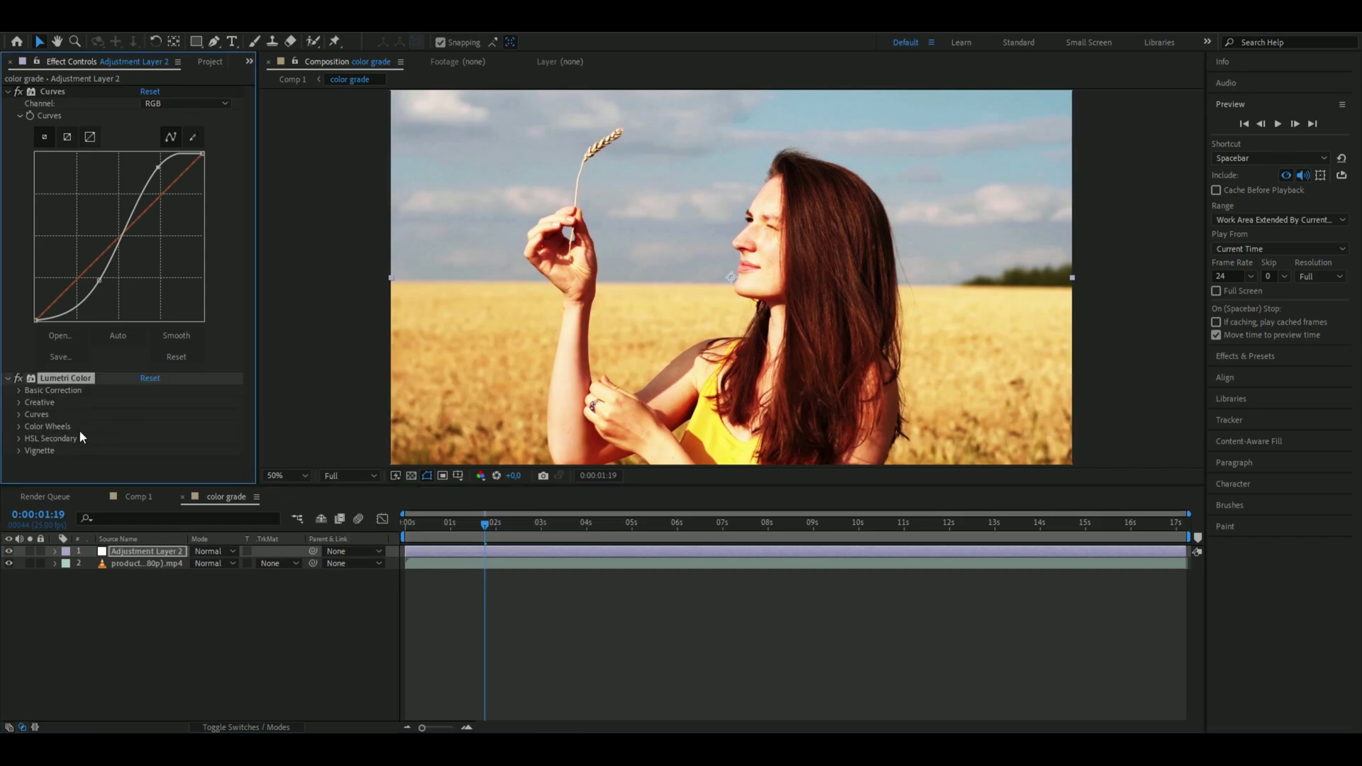
left_click(19, 390)
scroll(110, 403, "down", 5)
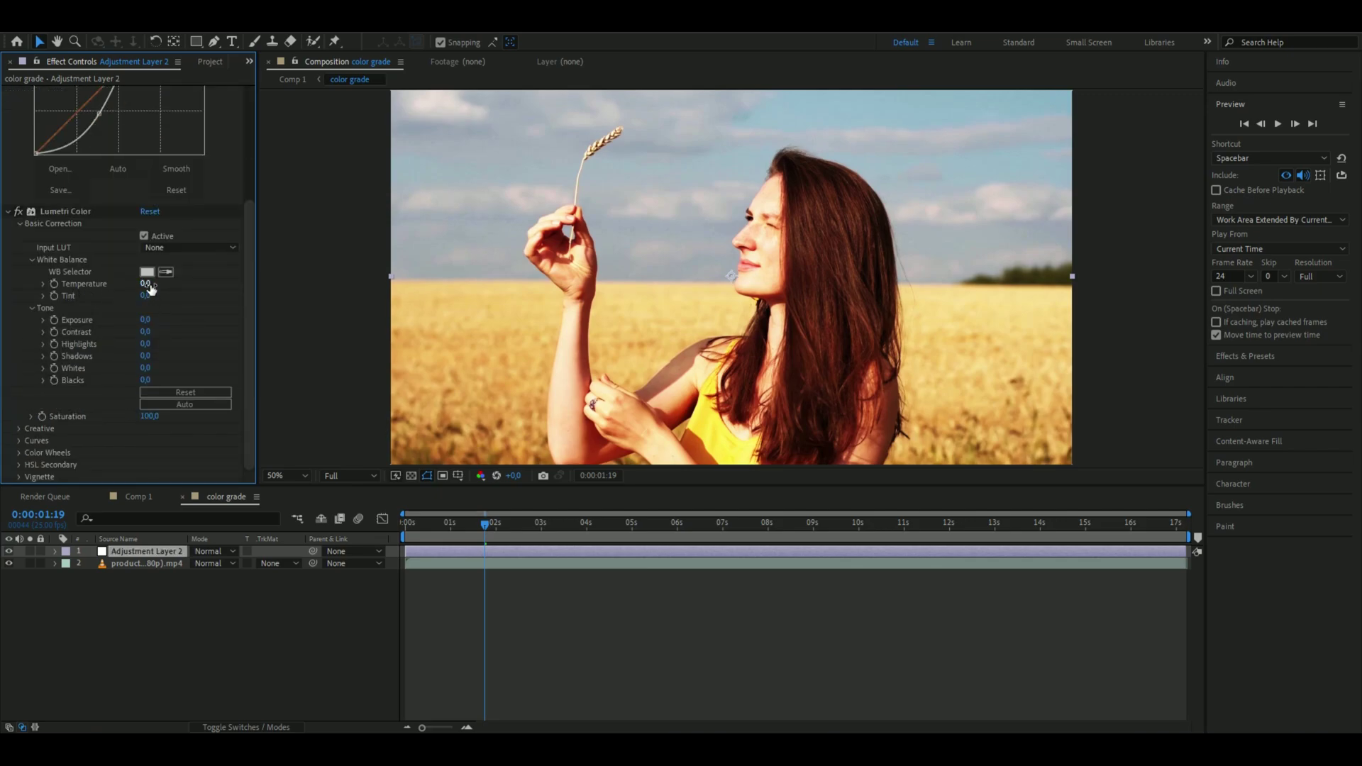
left_click(147, 283)
type("10")
key("Return")
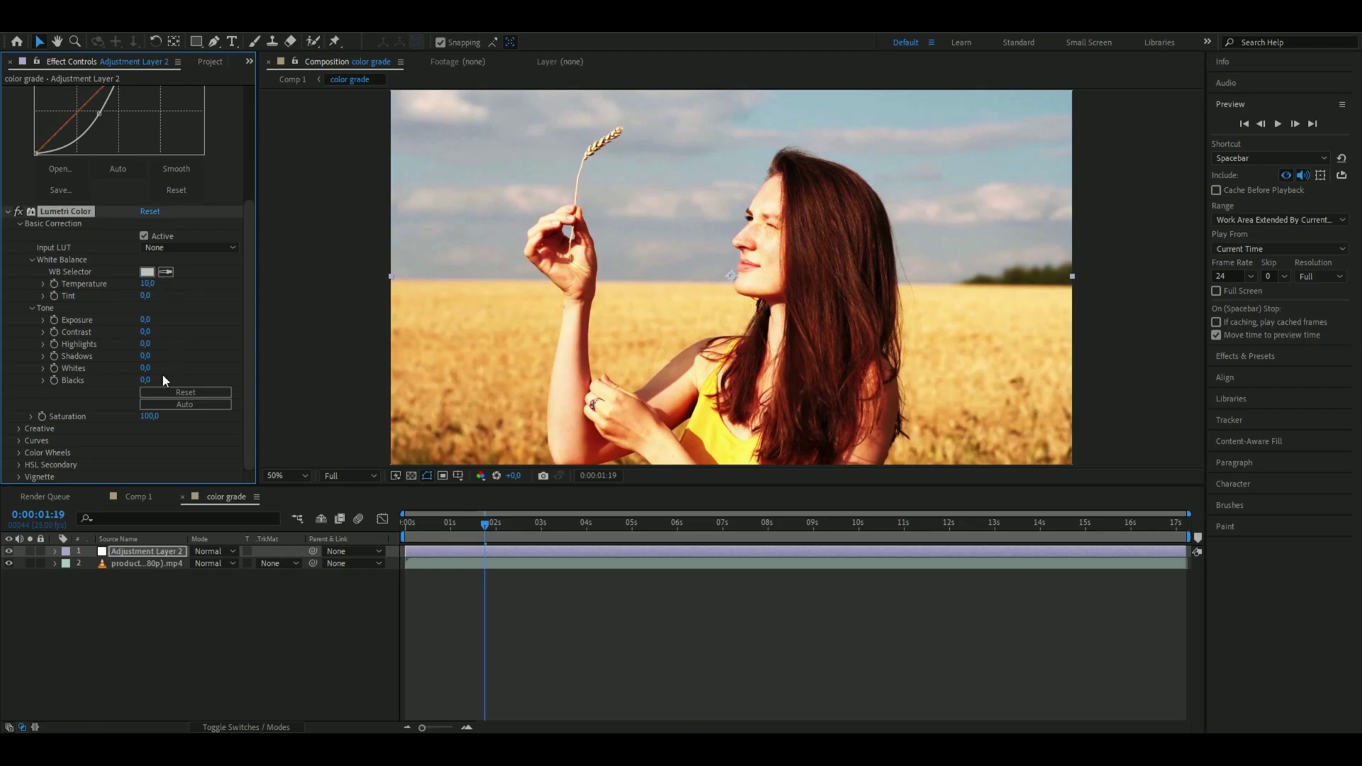
- Set Whites to 35 and Blacks to -35 in Lumetri Color's Basic Correction, and collapse that section
left_click(146, 368)
type("35")
key("Return")
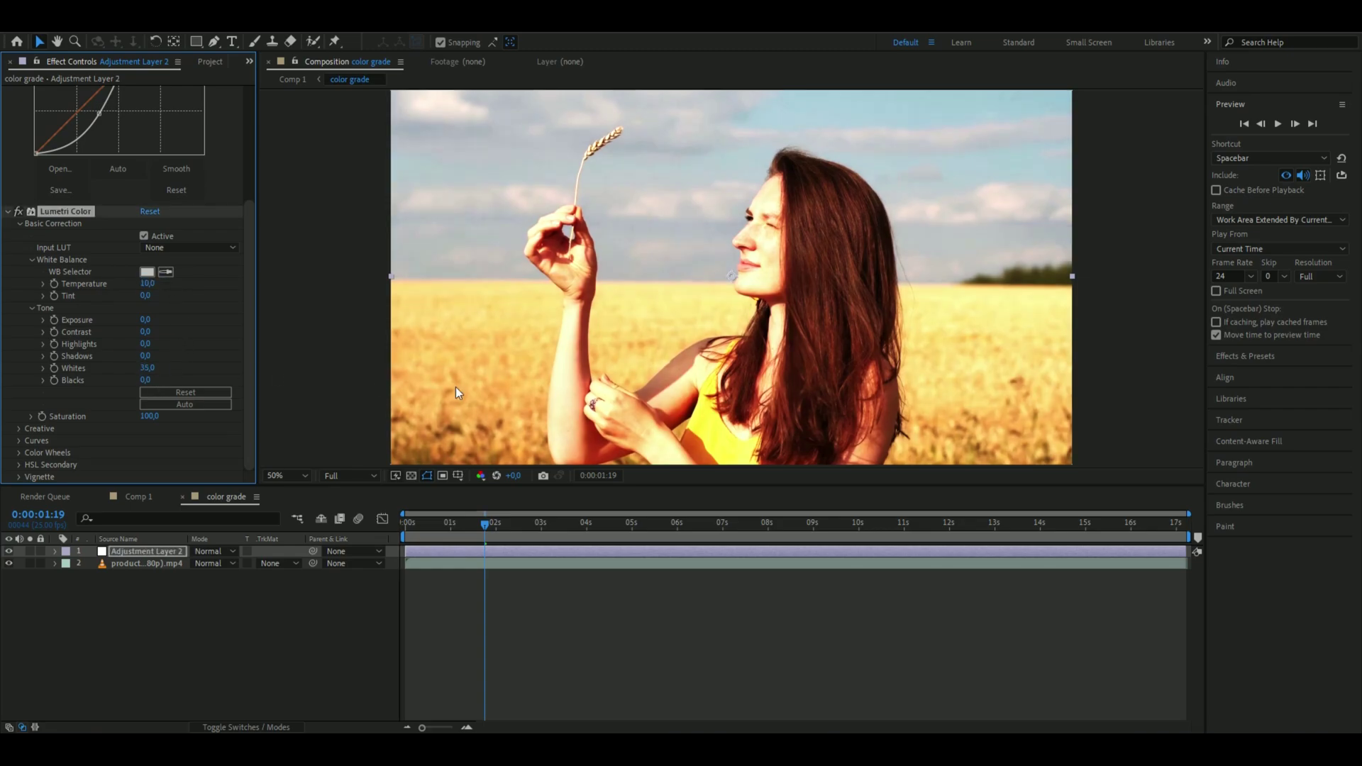
left_click(144, 381)
type("-35")
key("Return")
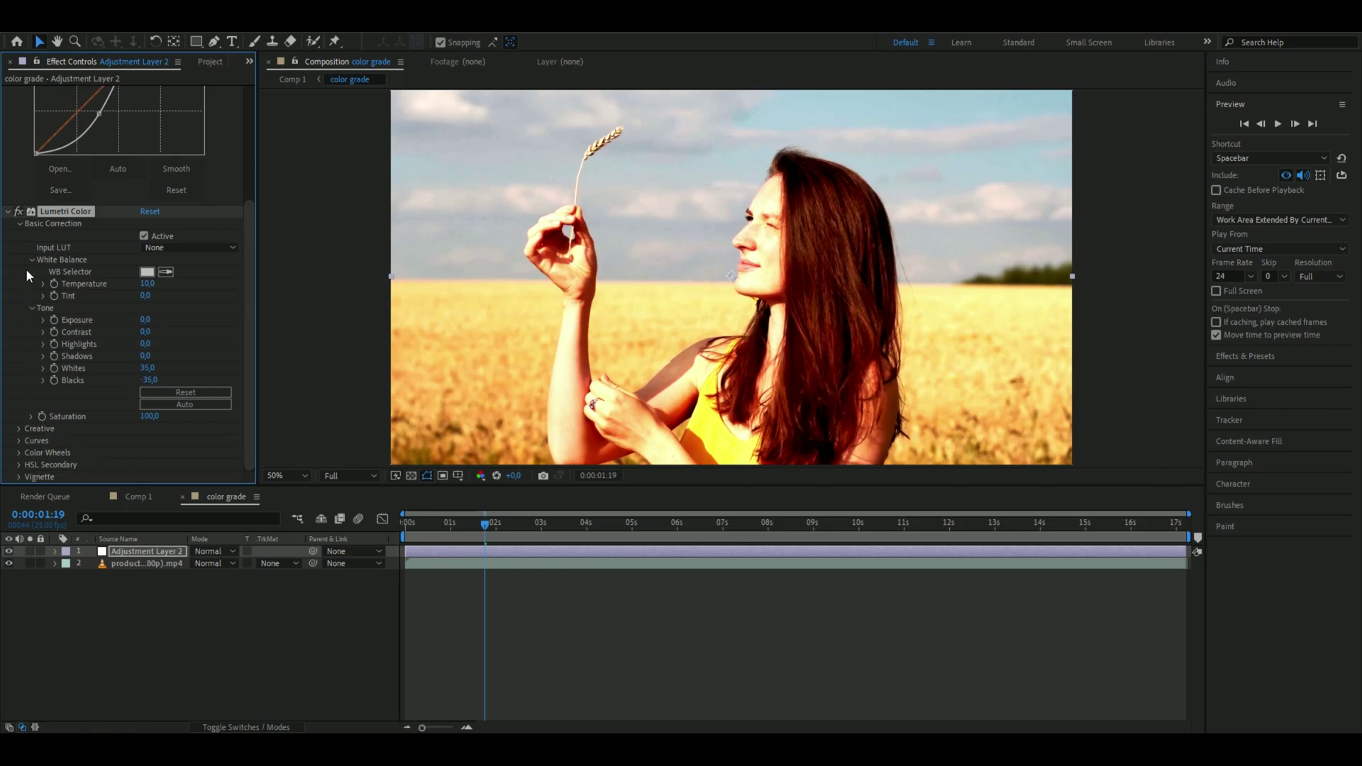
left_click(19, 224)
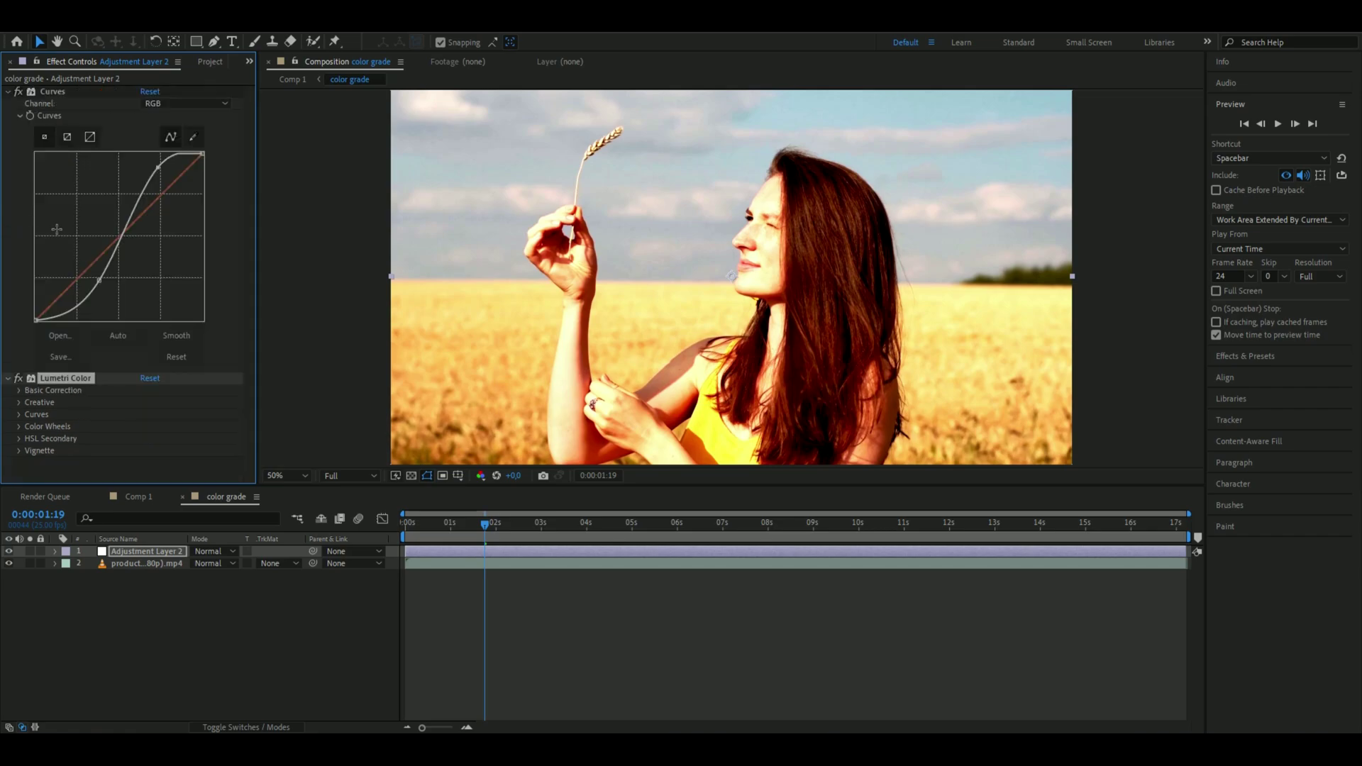
- Shift Lumetri's midtones and shadows color wheels slightly toward yellow and the highlights wheel strongly toward blue
left_click(18, 426)
scroll(15, 368, "down", 1)
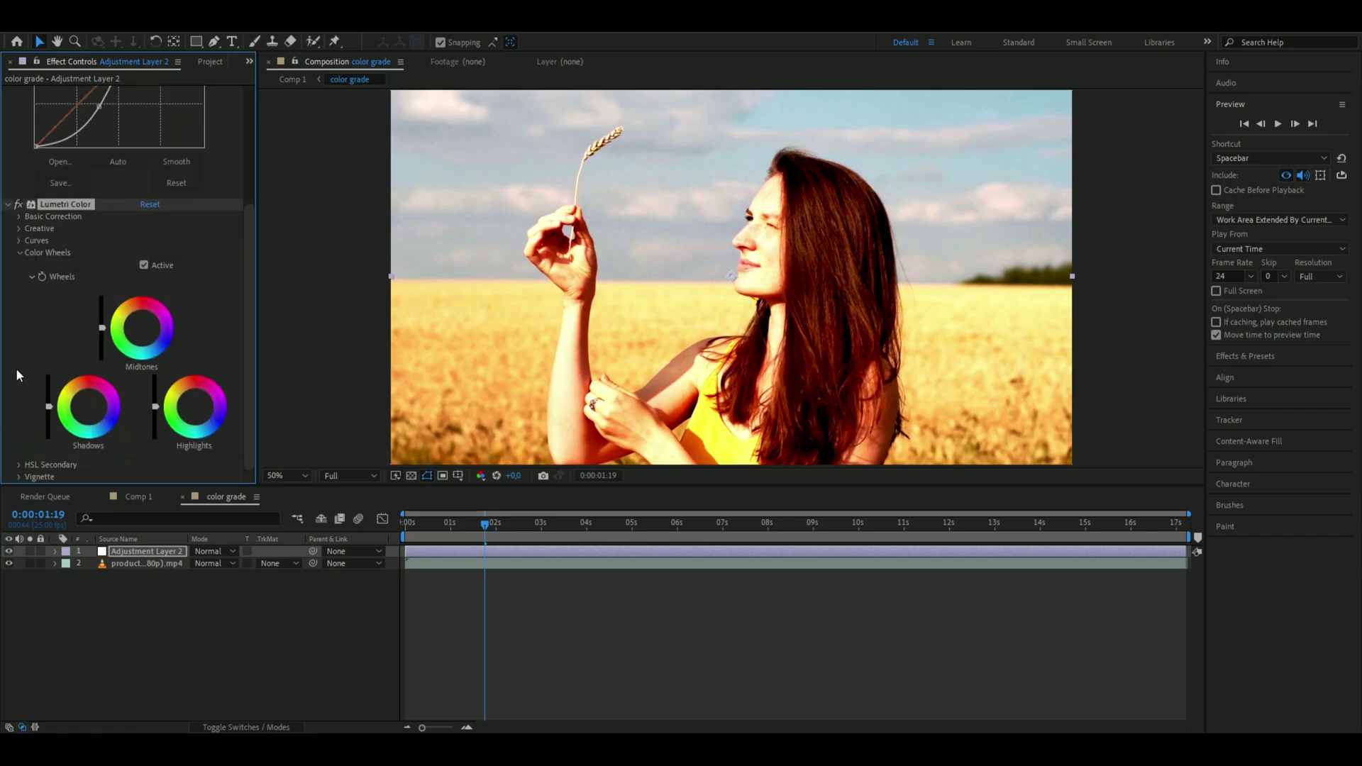
left_click_drag(141, 330, 133, 324)
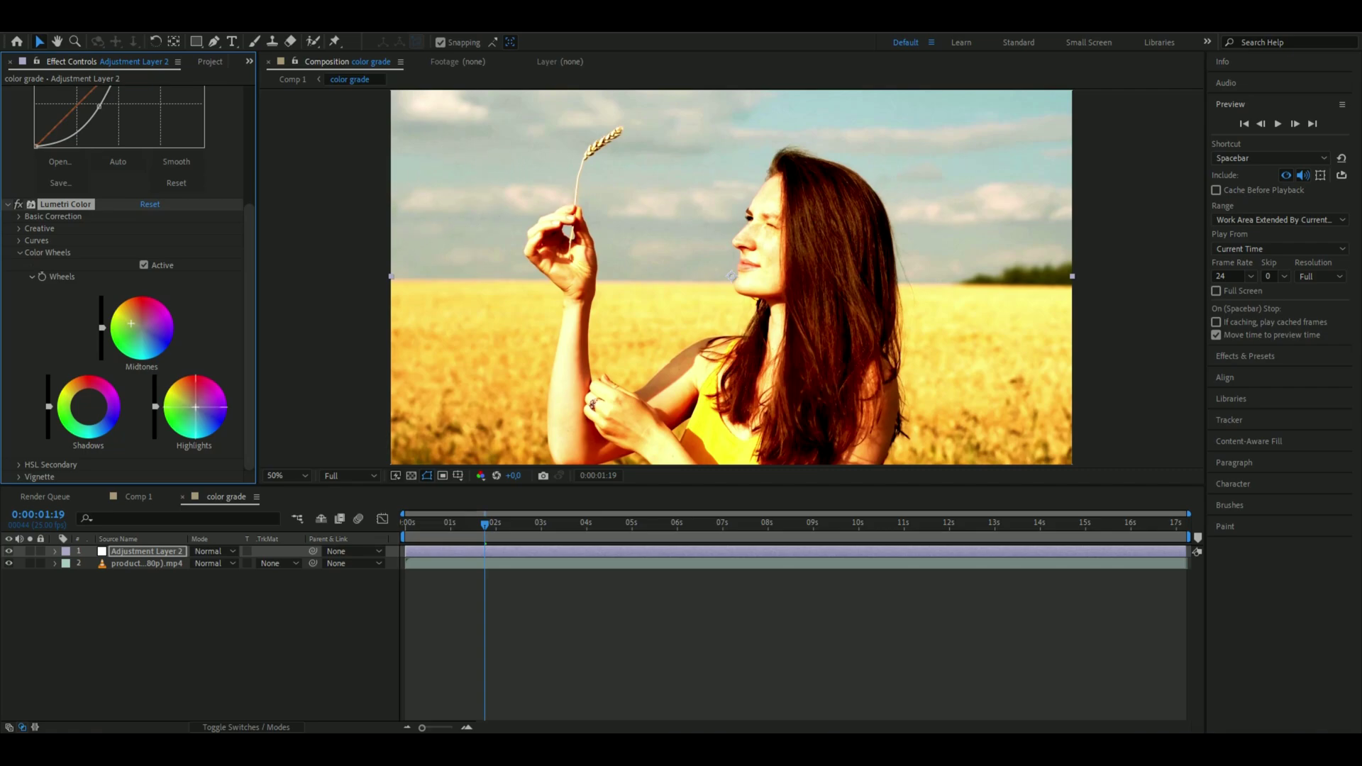
left_click_drag(200, 412, 217, 428)
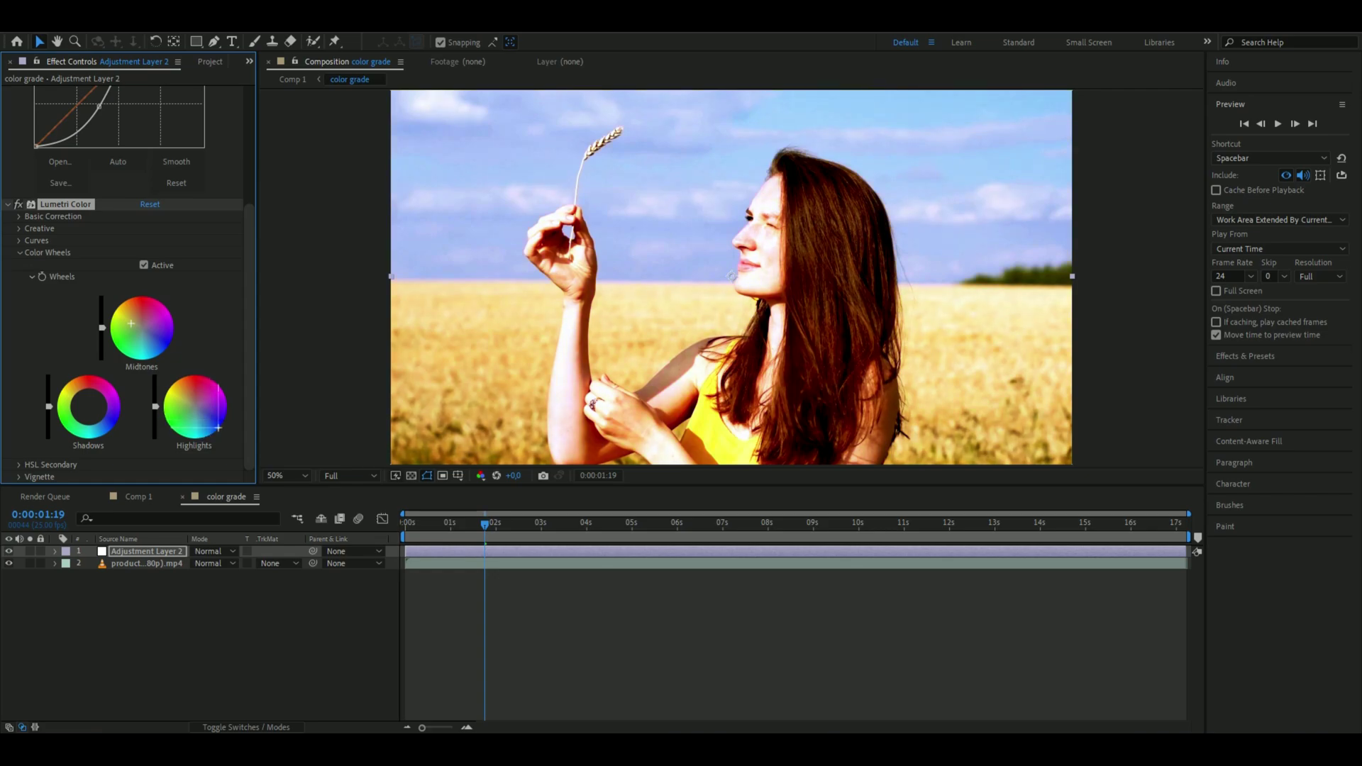
scroll(815, 256, "down", 1)
scroll(814, 256, "up", 1)
left_click_drag(88, 407, 80, 404)
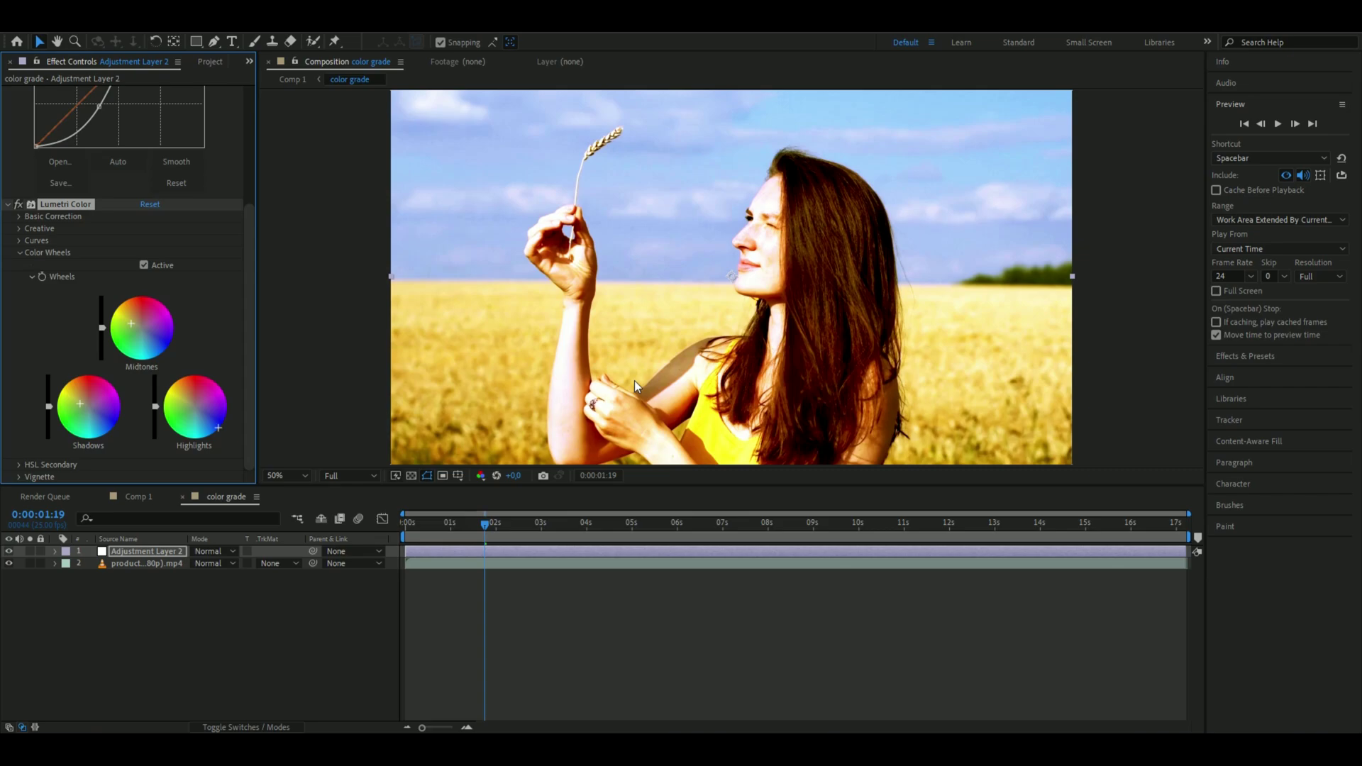
scroll(635, 380, "down", 2)
scroll(852, 359, "up", 3)
key("comma")
- Collapse the Lumetri Color and Curves settings of the adjustment layer
left_click(7, 204)
left_click(487, 555)
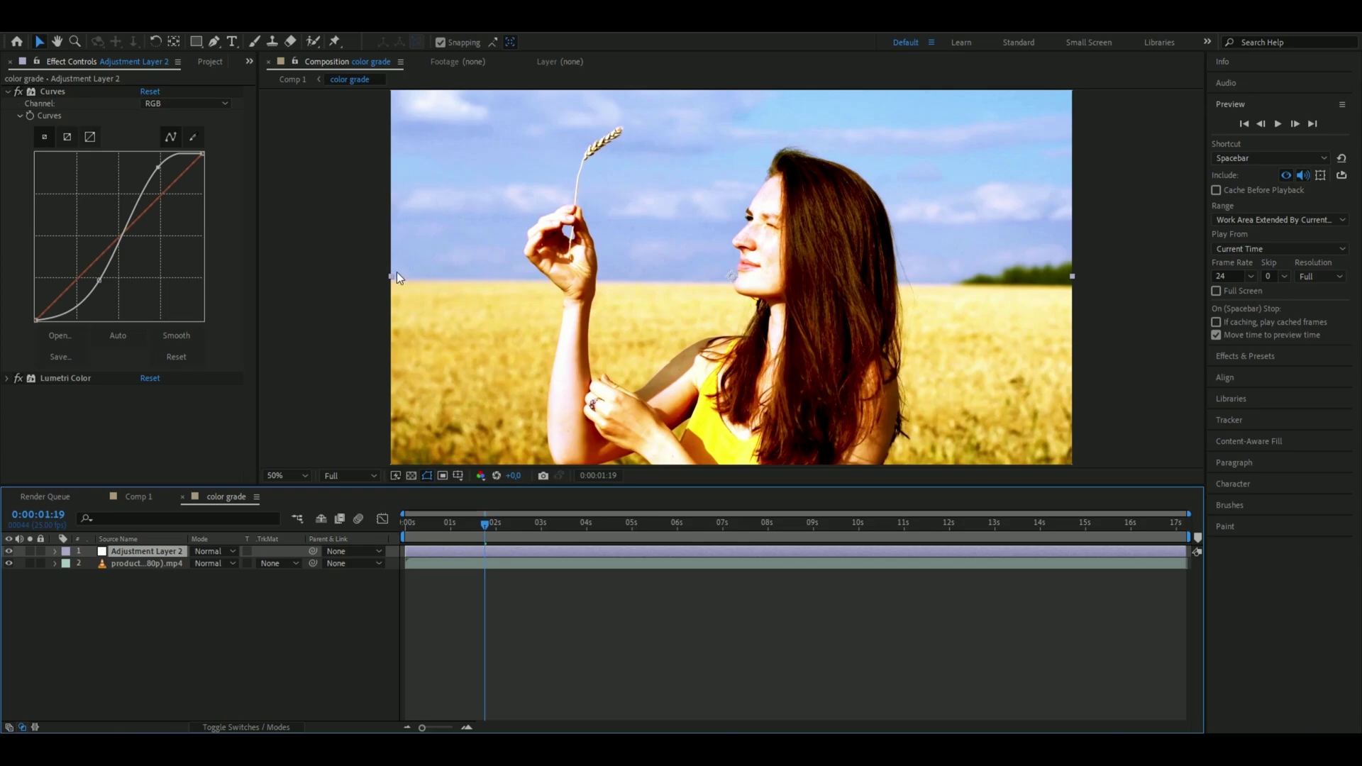
left_click(7, 91)
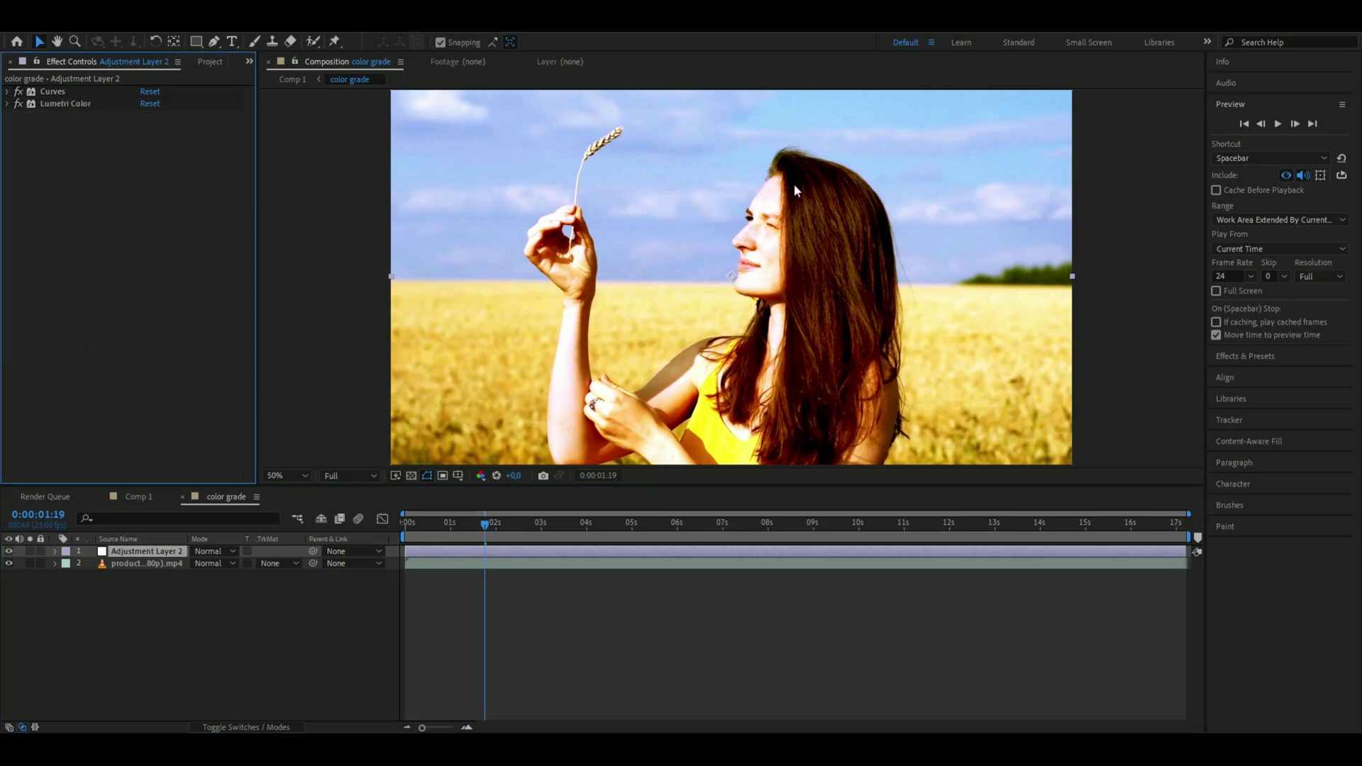
- Inspect the noise in the sky, apply Remove Grain to the adjustment layer and set its viewing mode to Final Output
scroll(654, 277, "up", 4)
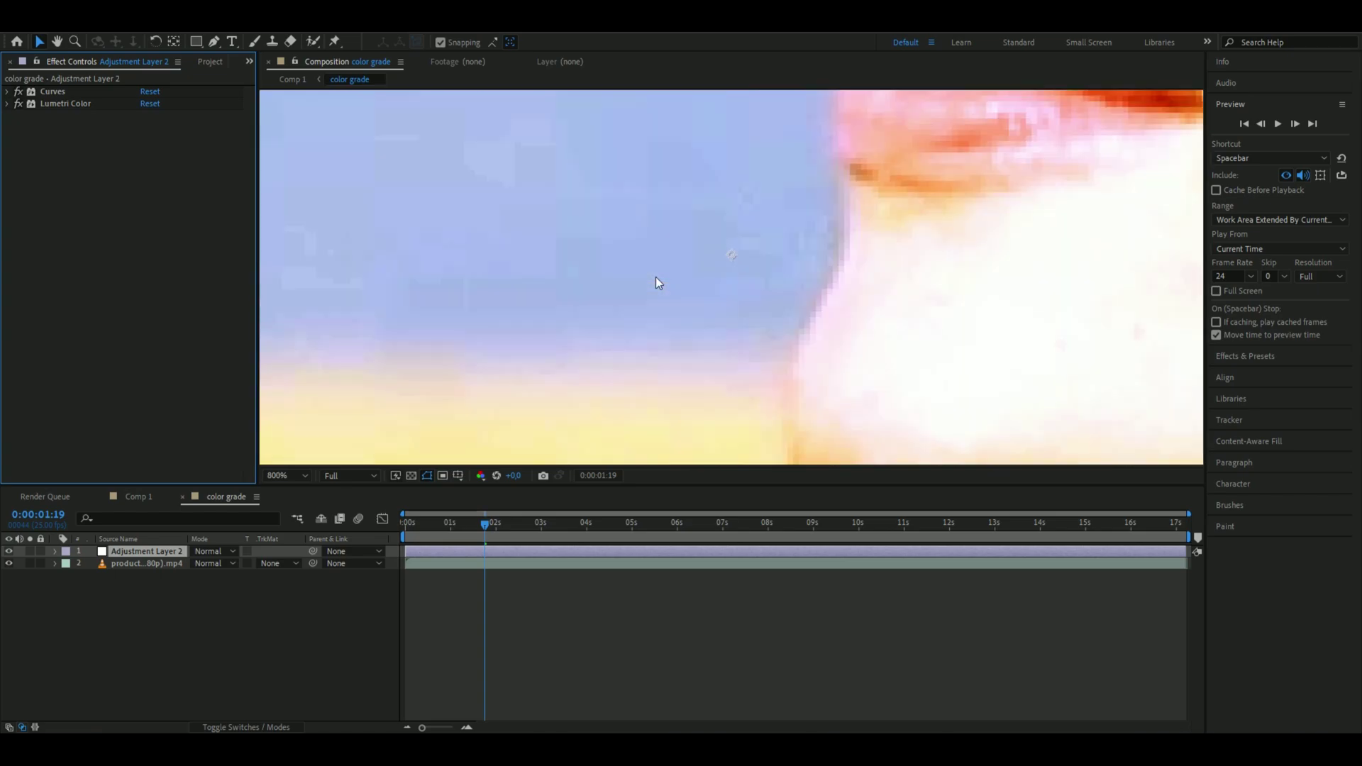
left_click_drag(674, 279, 823, 362)
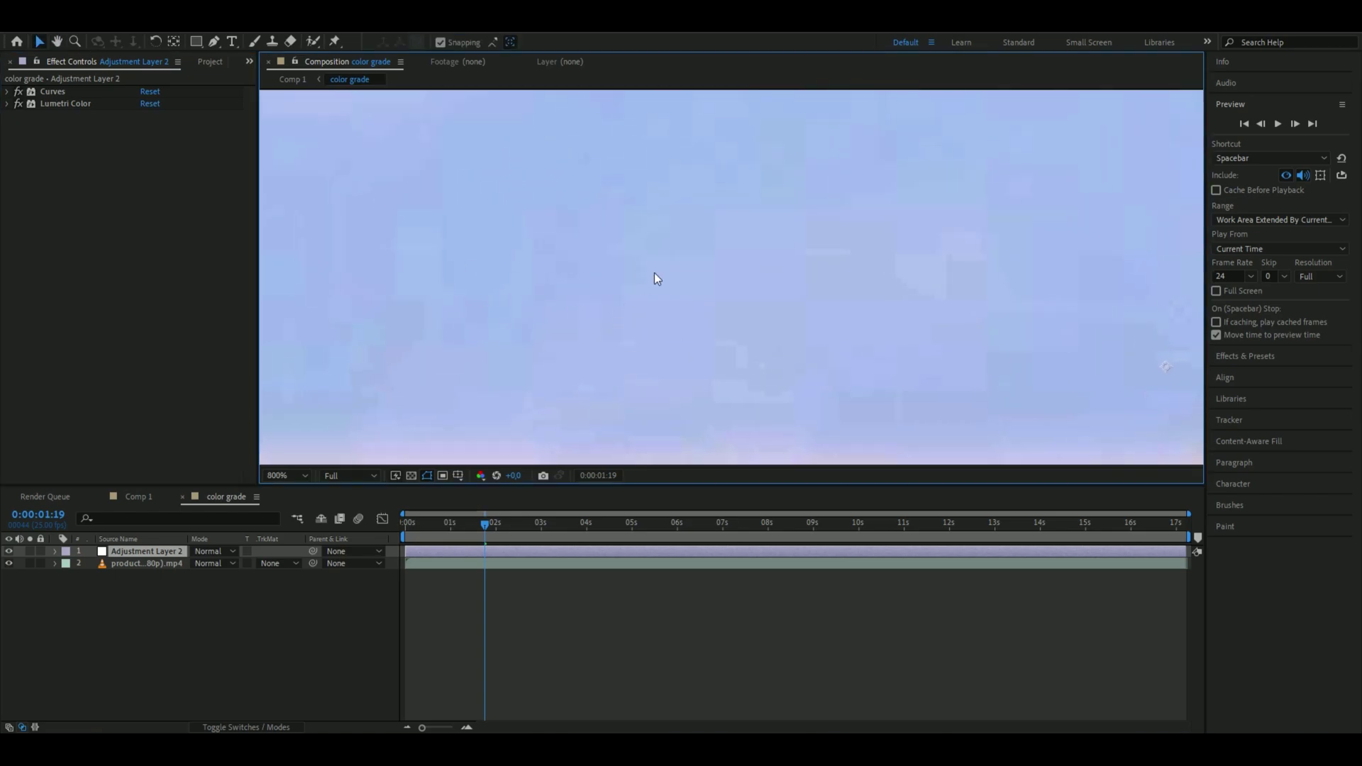
scroll(623, 282, "down", 1)
left_click_drag(602, 280, 781, 300)
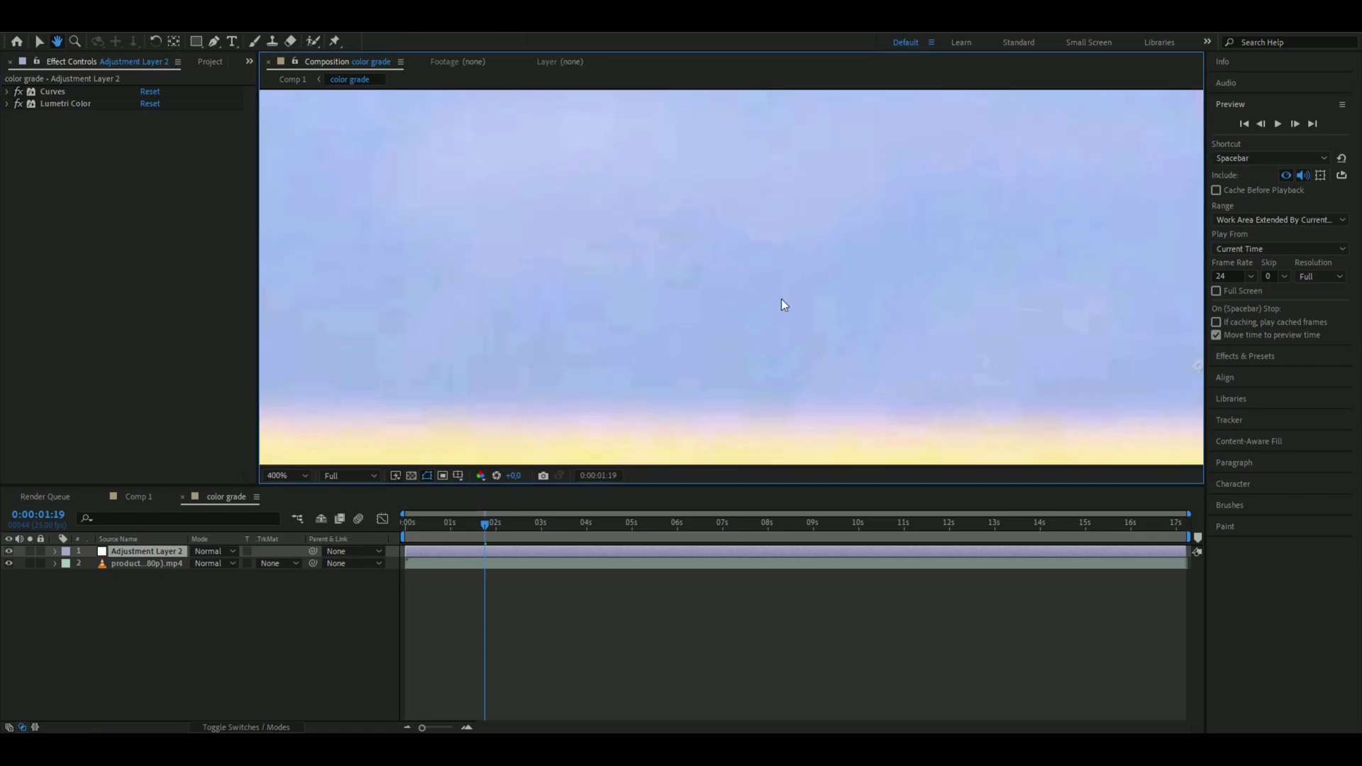
scroll(726, 316, "down", 6)
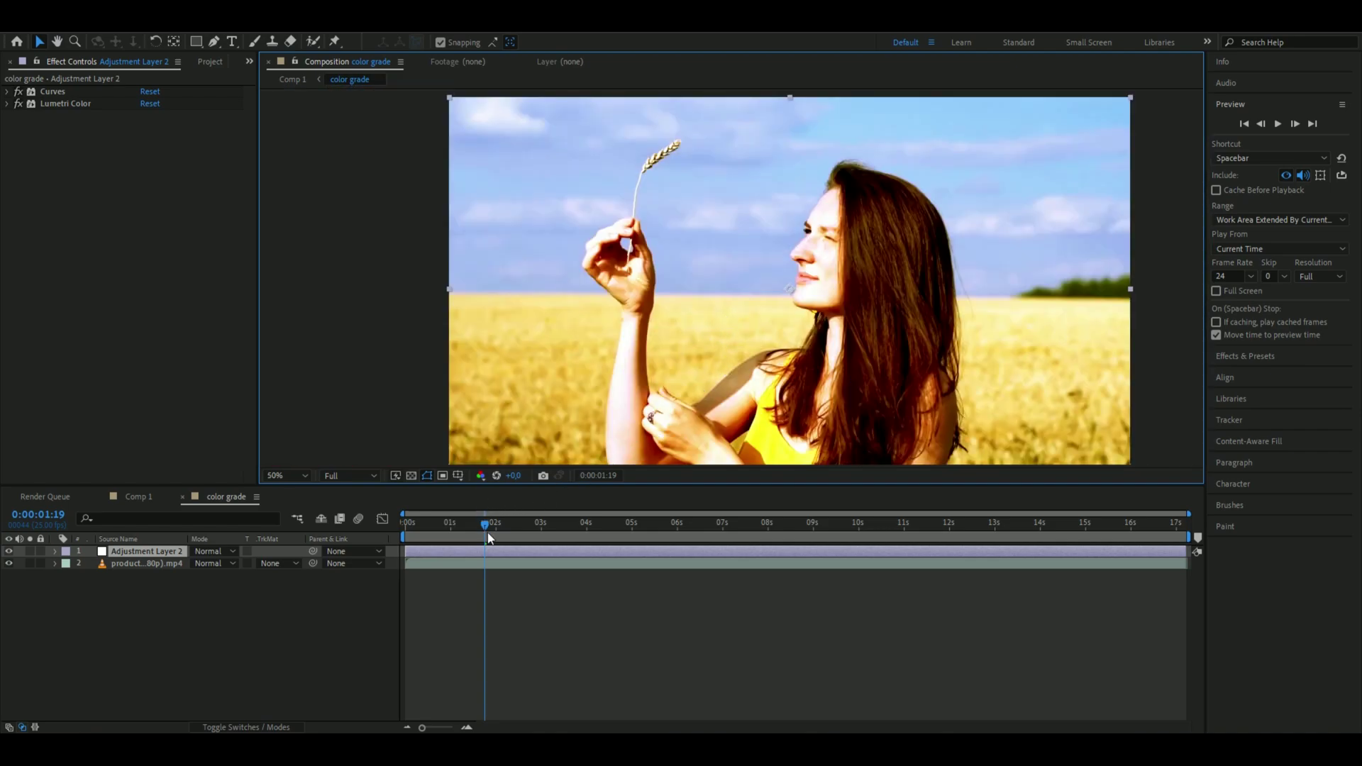
key("ctrl+space")
type("rem")
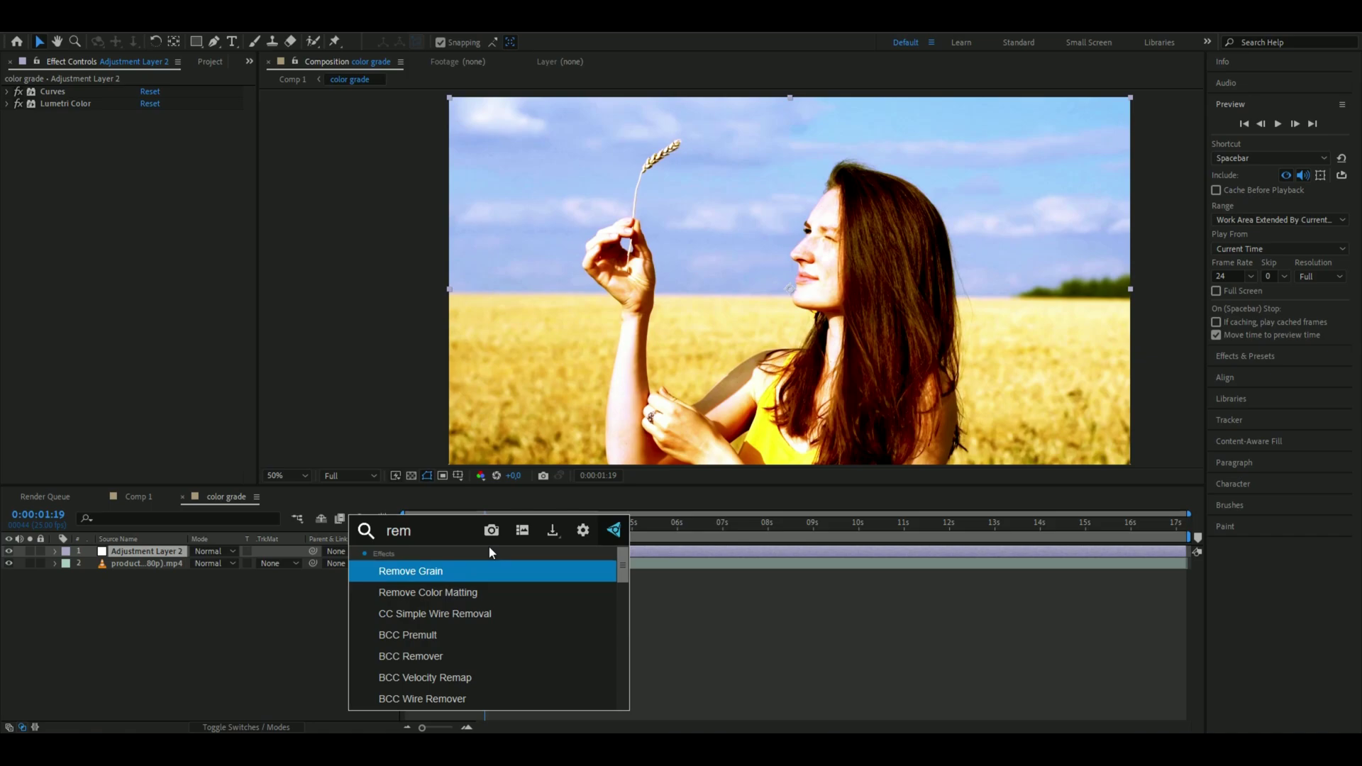
key("Return")
scroll(730, 318, "up", 4)
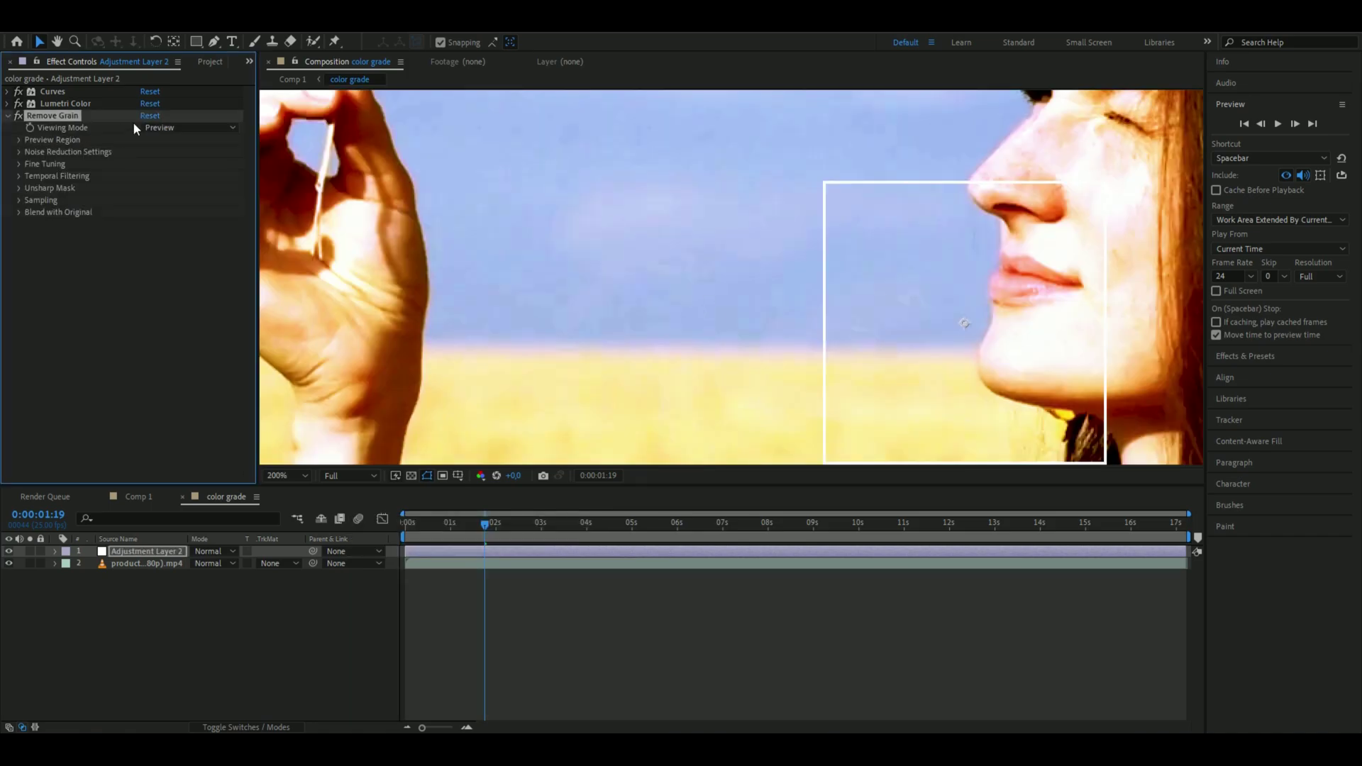
left_click(166, 127)
left_click(191, 188)
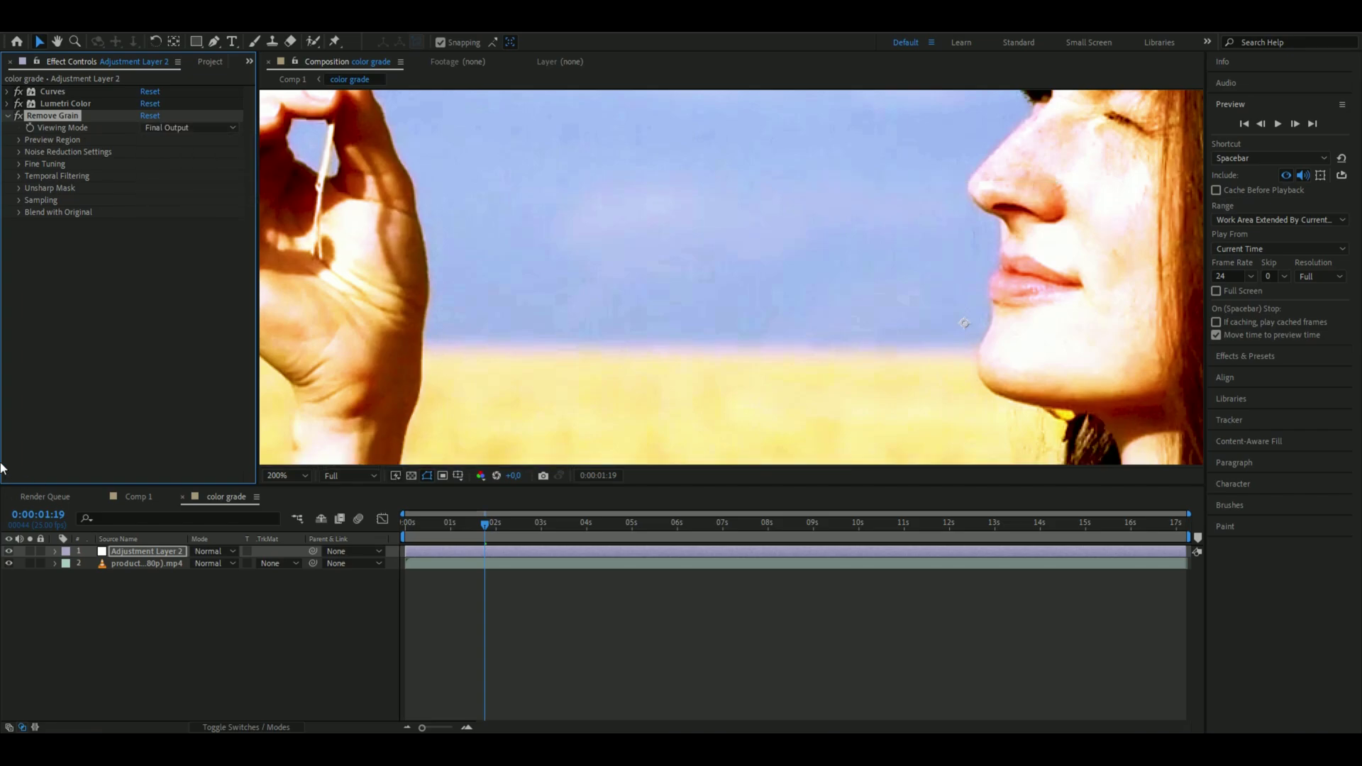
- Set Remove Grain's Noise Reduction to 10
left_click(17, 153)
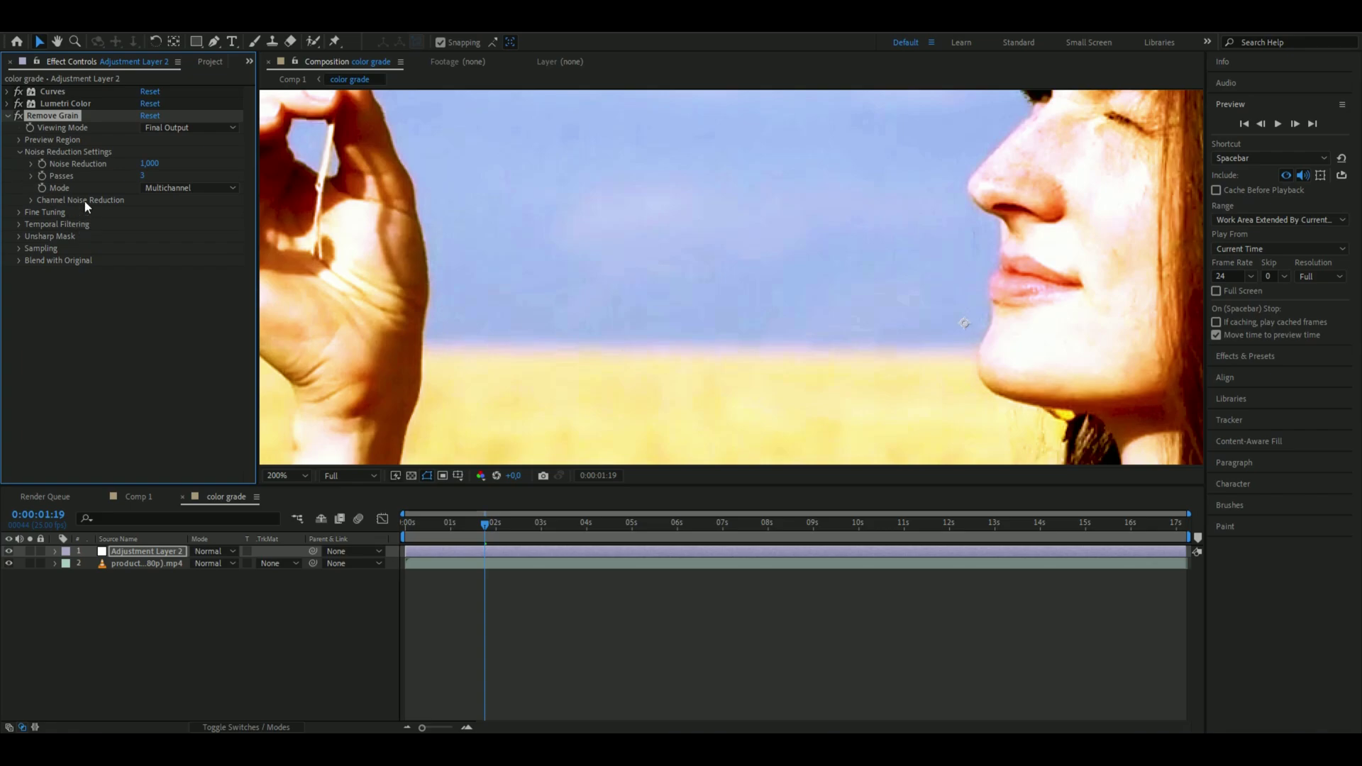
left_click(147, 164)
type("10")
key("Return")
- Compare the footage with Remove Grain off and on, both close up and at full frame
left_click(17, 117)
left_click(17, 117)
left_click(17, 116)
left_click(17, 116)
left_click(16, 118)
left_click(16, 117)
left_click(16, 118)
left_click(16, 118)
scroll(833, 325, "down", 4)
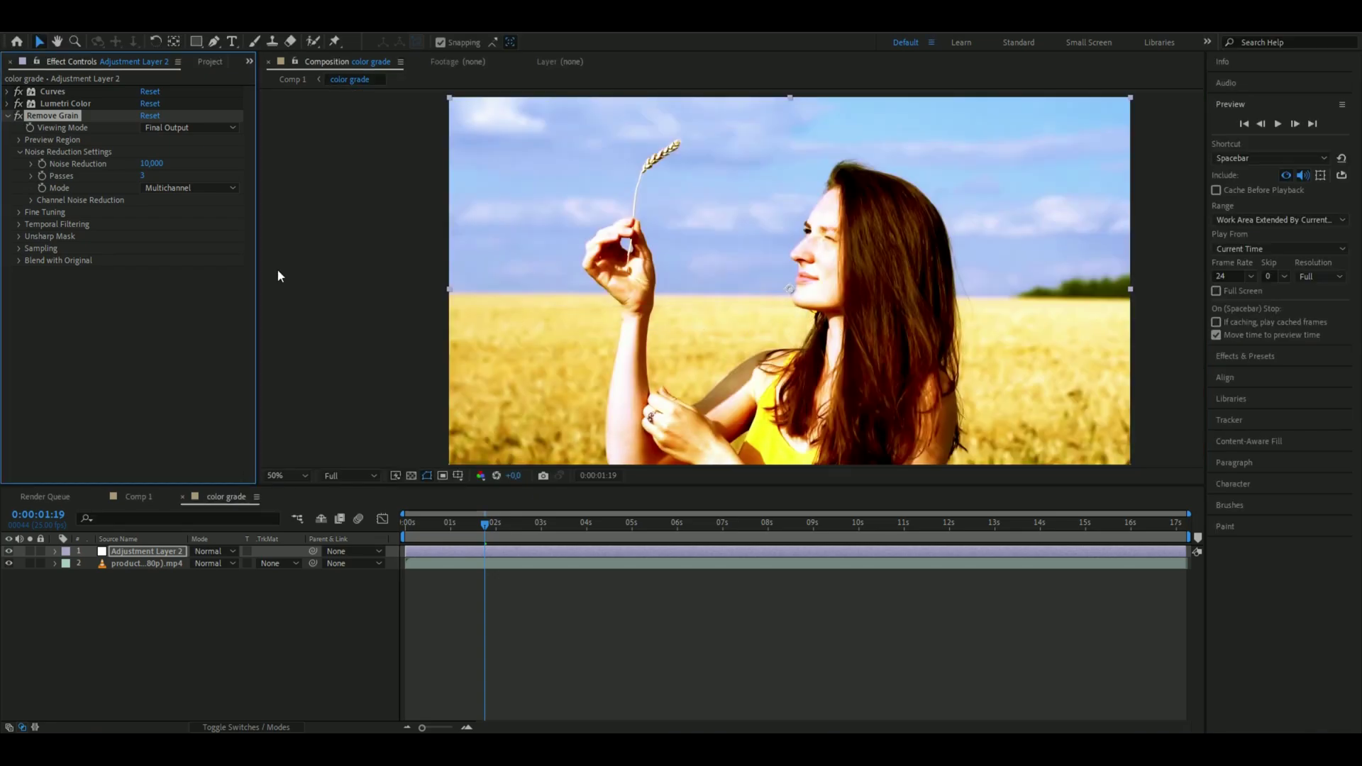
left_click(18, 116)
left_click(18, 116)
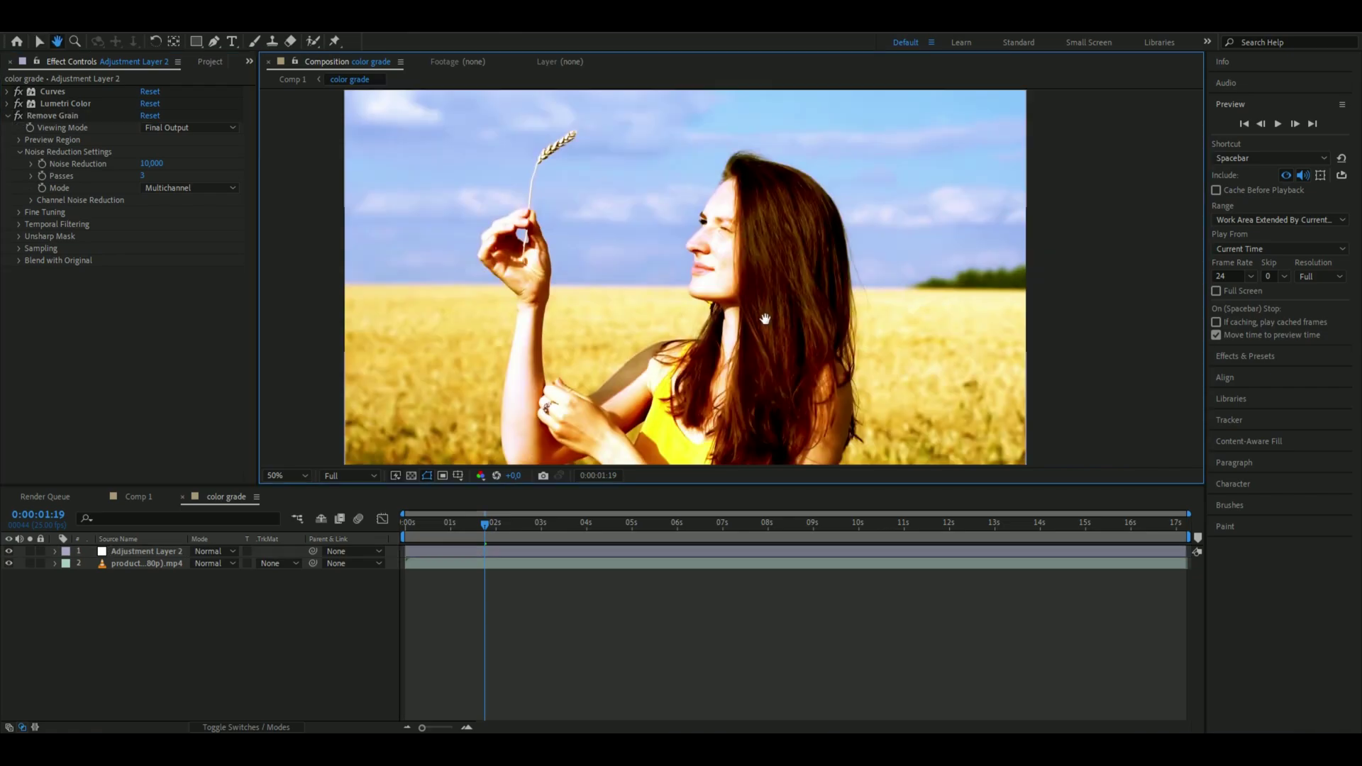
key("v")
scroll(781, 318, "down", 1)
scroll(781, 318, "up", 1)
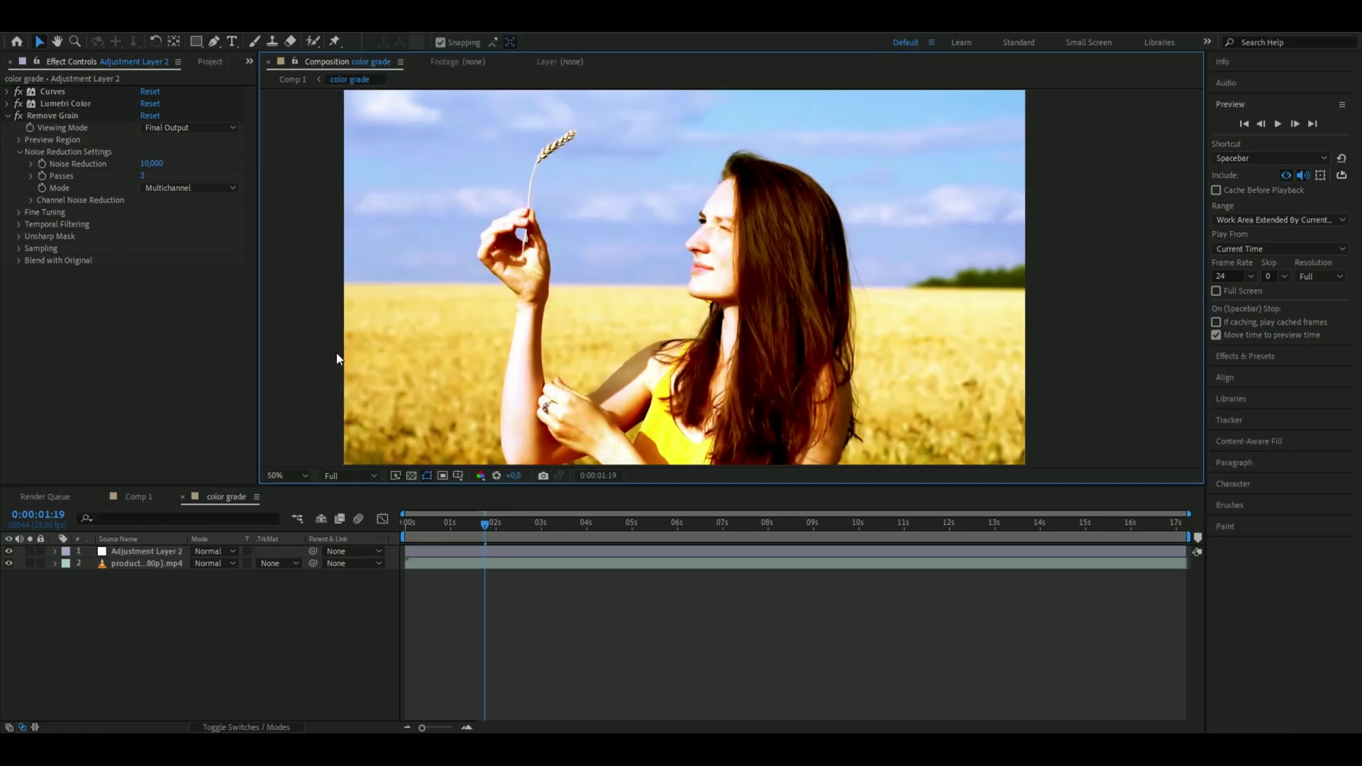
- Apply the Sharpen effect to the adjustment layer and set the Sharpen Amount to 75
left_click(487, 552)
key("ctrl+space")
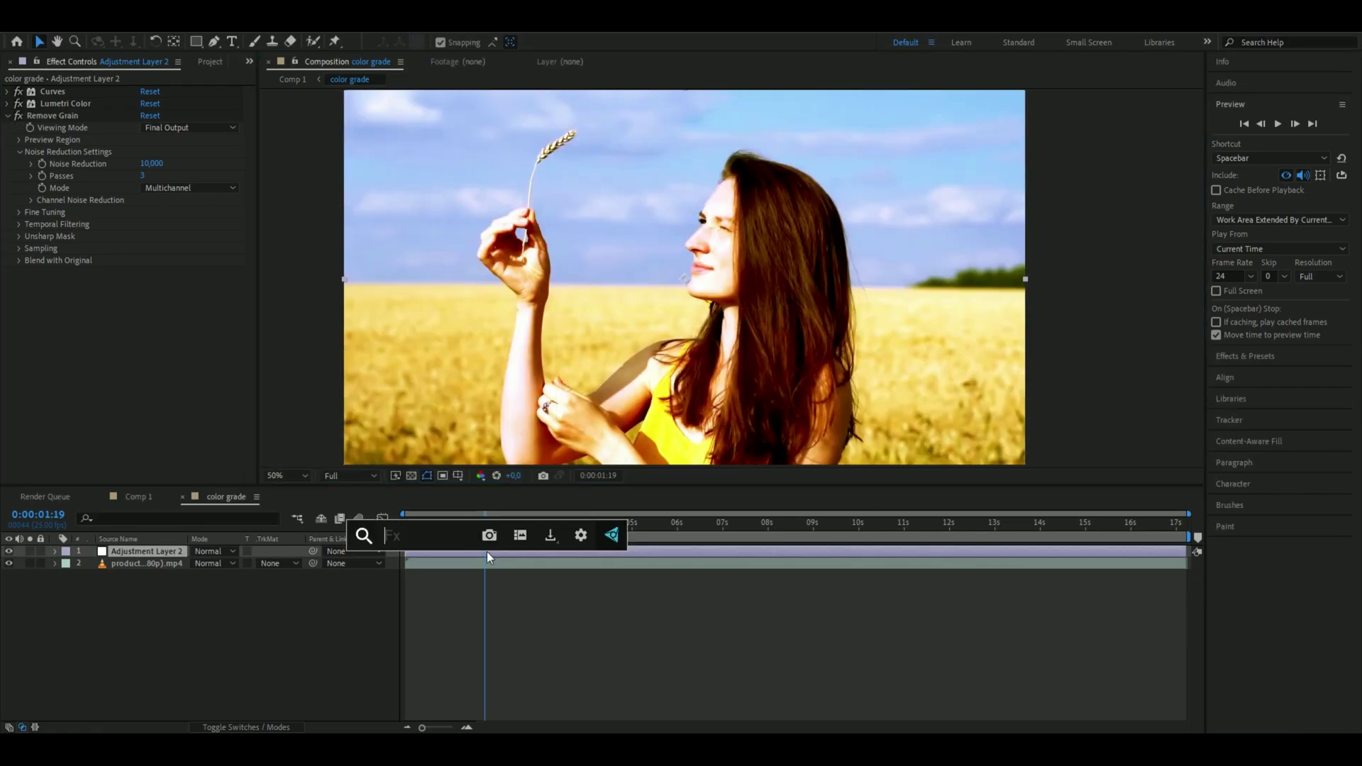
type("sh")
left_click(466, 622)
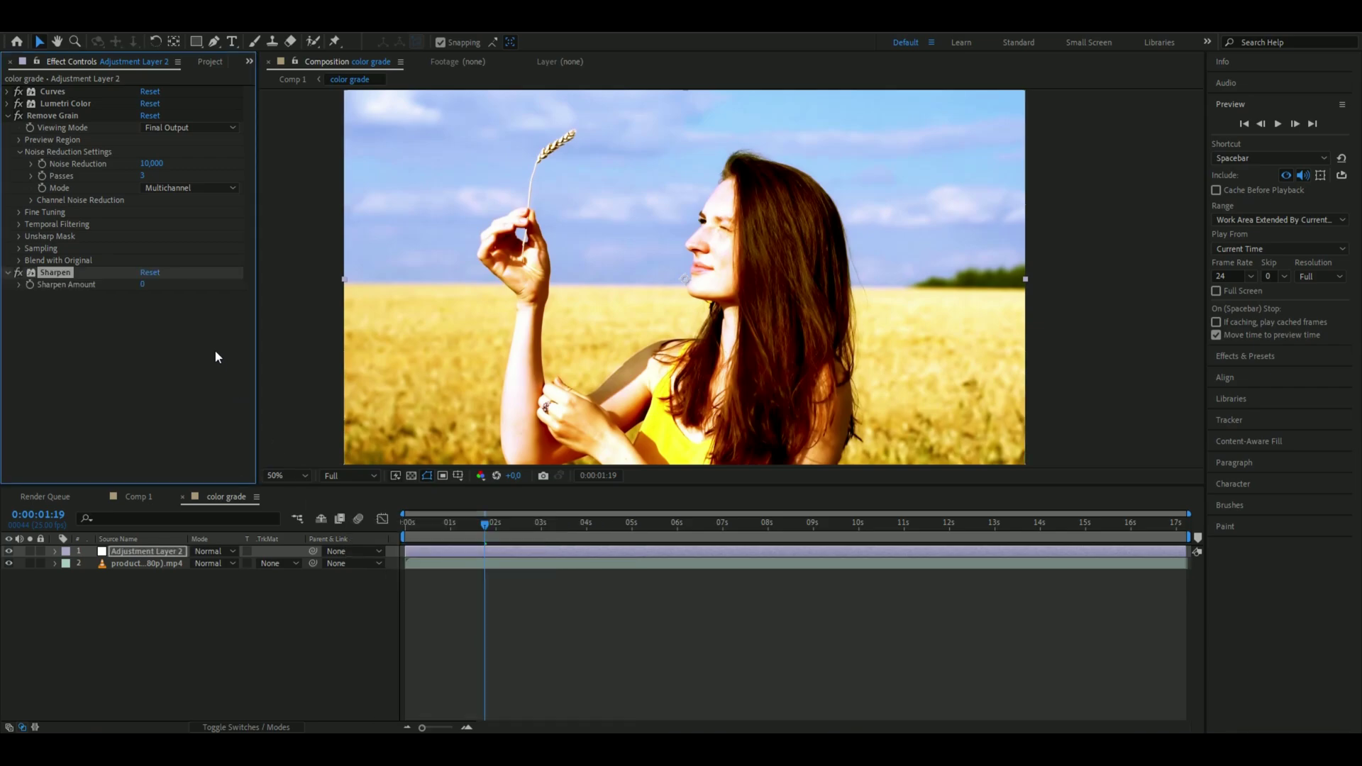
left_click(143, 287)
type("75")
key("Return")
key("period")
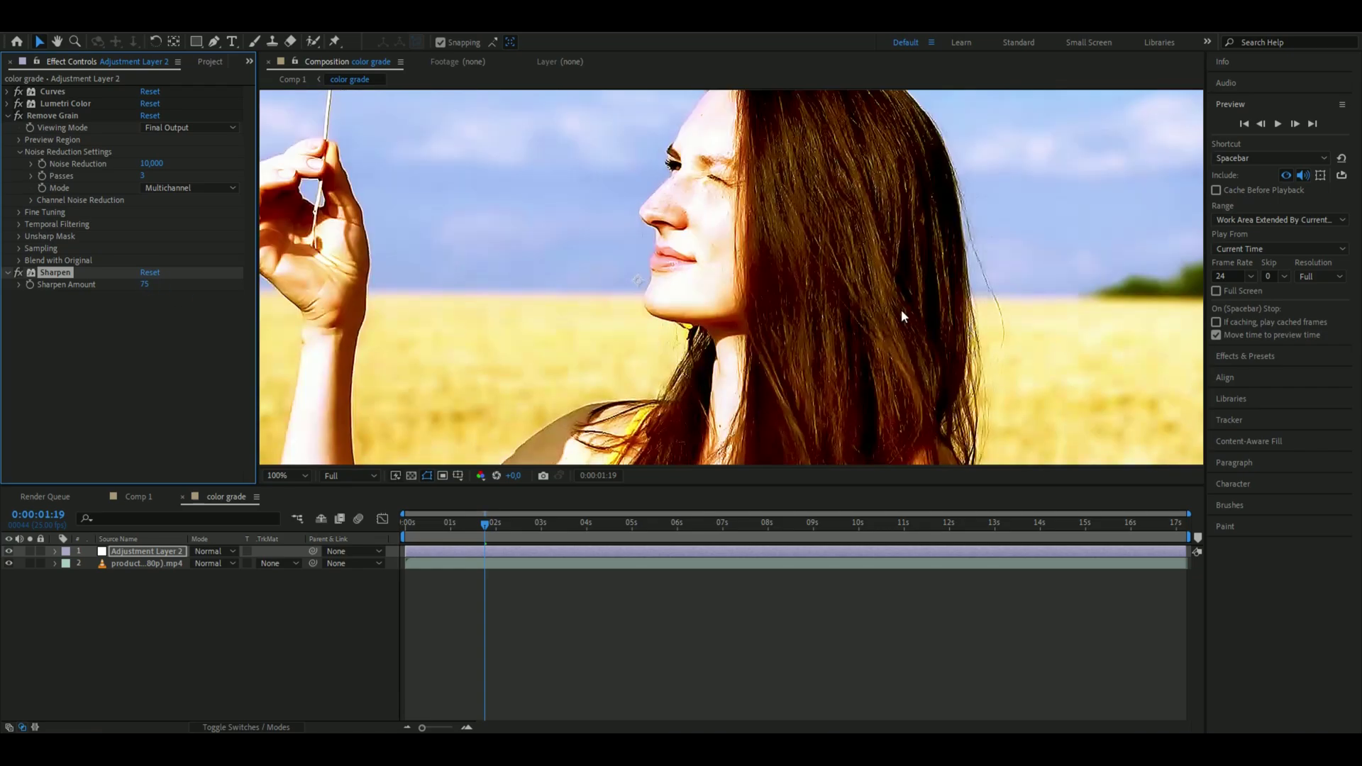
- Compare the woman's face and hair close up with the Sharpen effect off and on
left_click_drag(900, 309, 866, 443)
scroll(751, 336, "up", 1)
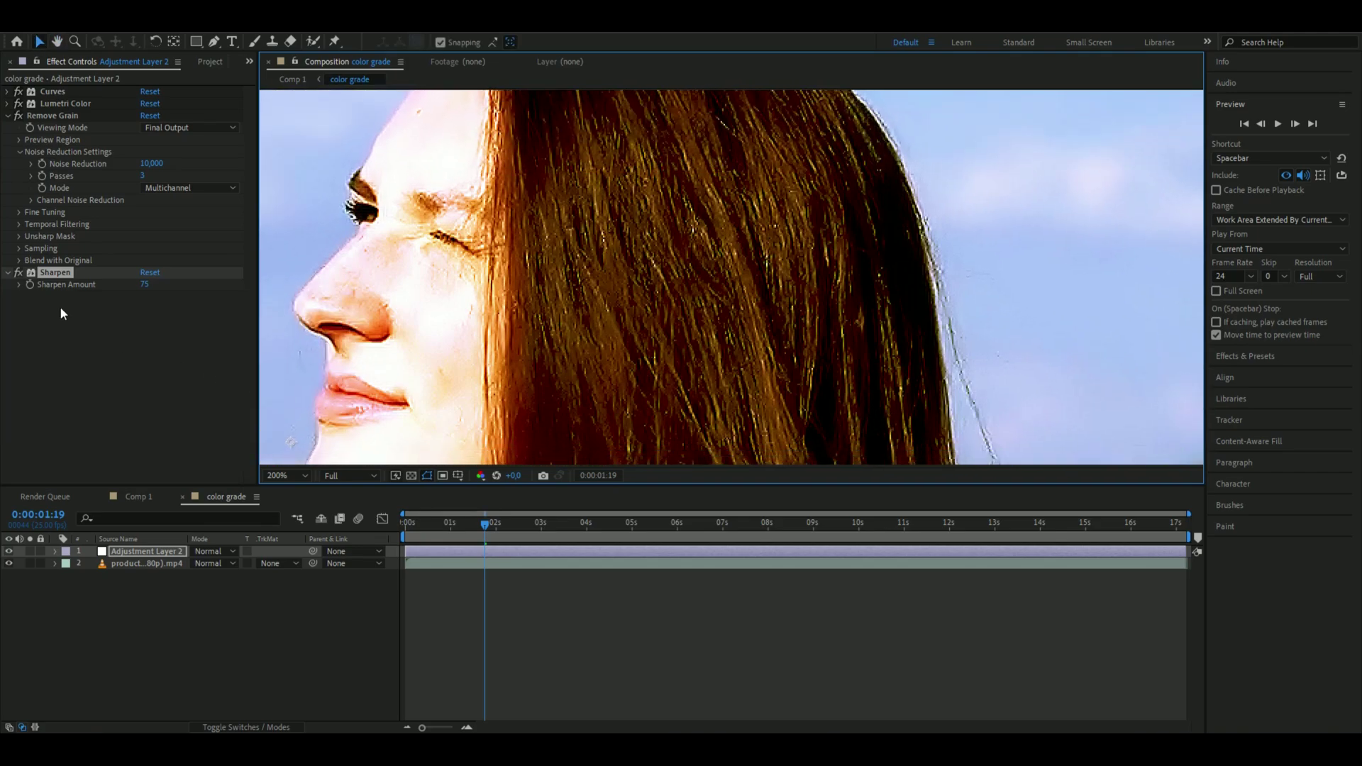
left_click(19, 273)
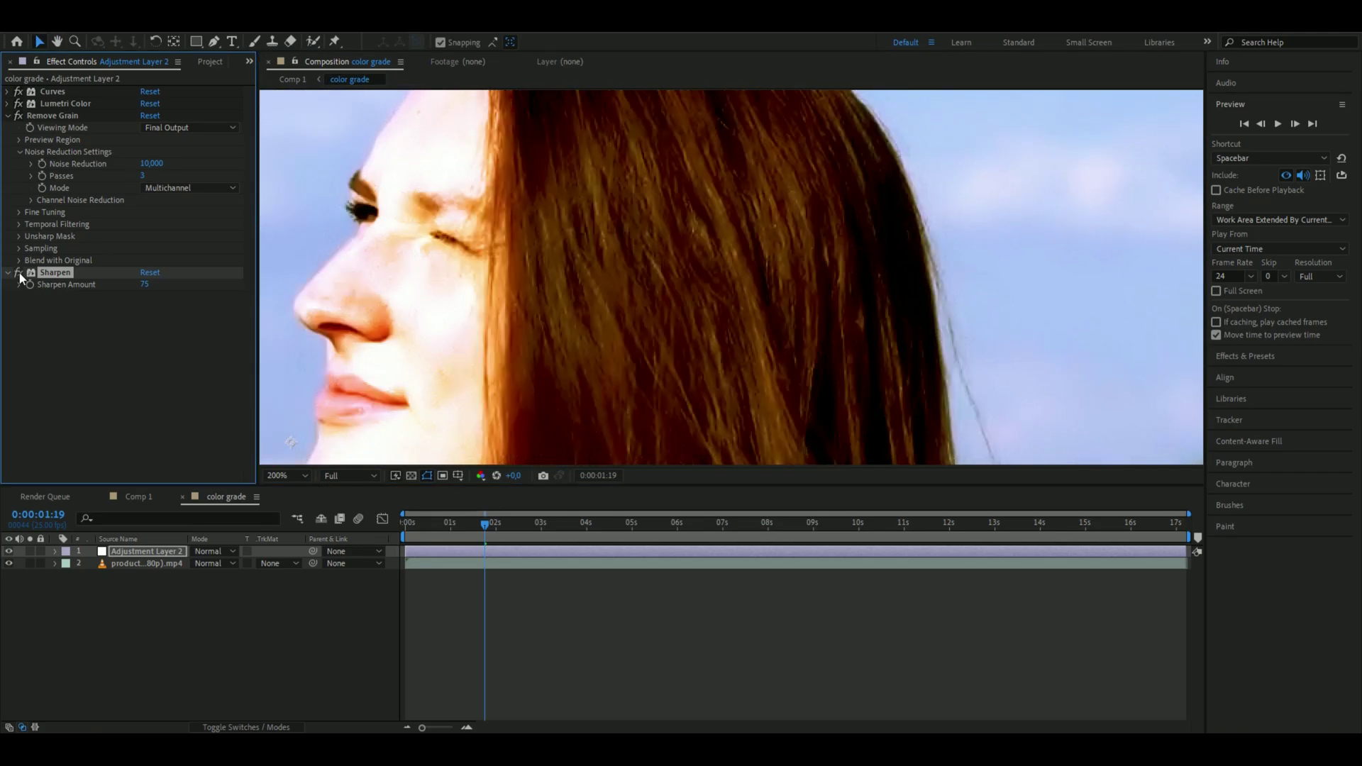
left_click(19, 273)
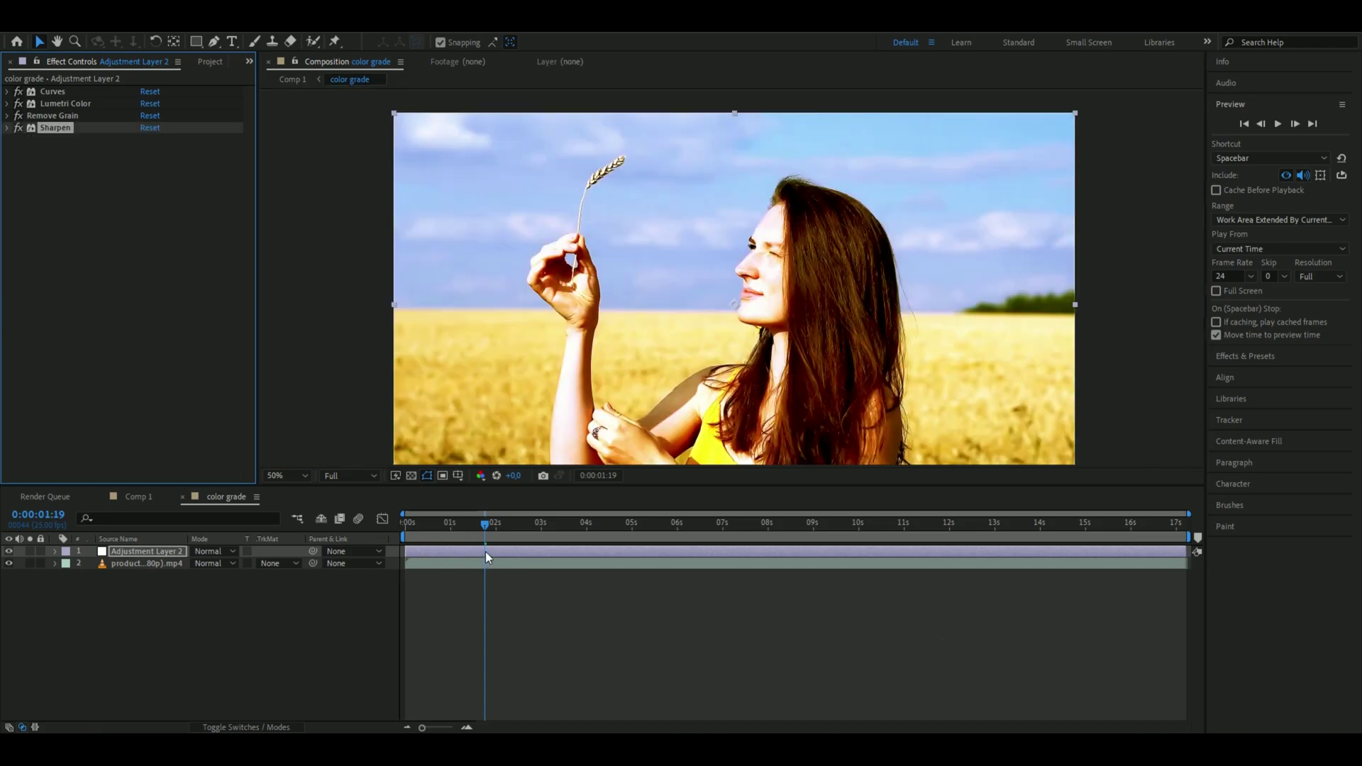
- Apply the CC Vignette effect to the adjustment layer and bring the whole frame into view
key("ctrl+space")
type("vig")
key("Return")
scroll(742, 289, "down", 1)
key("space")
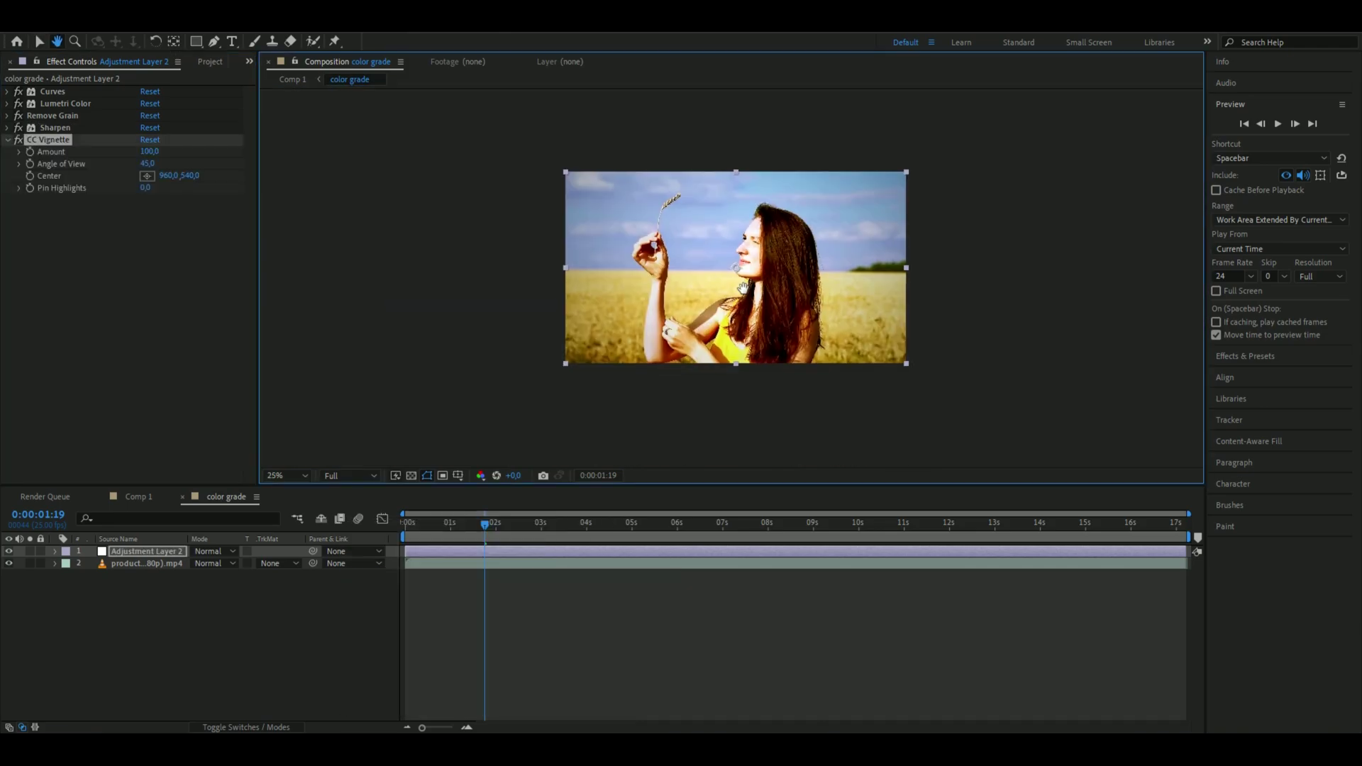
key("v")
scroll(742, 288, "up", 2)
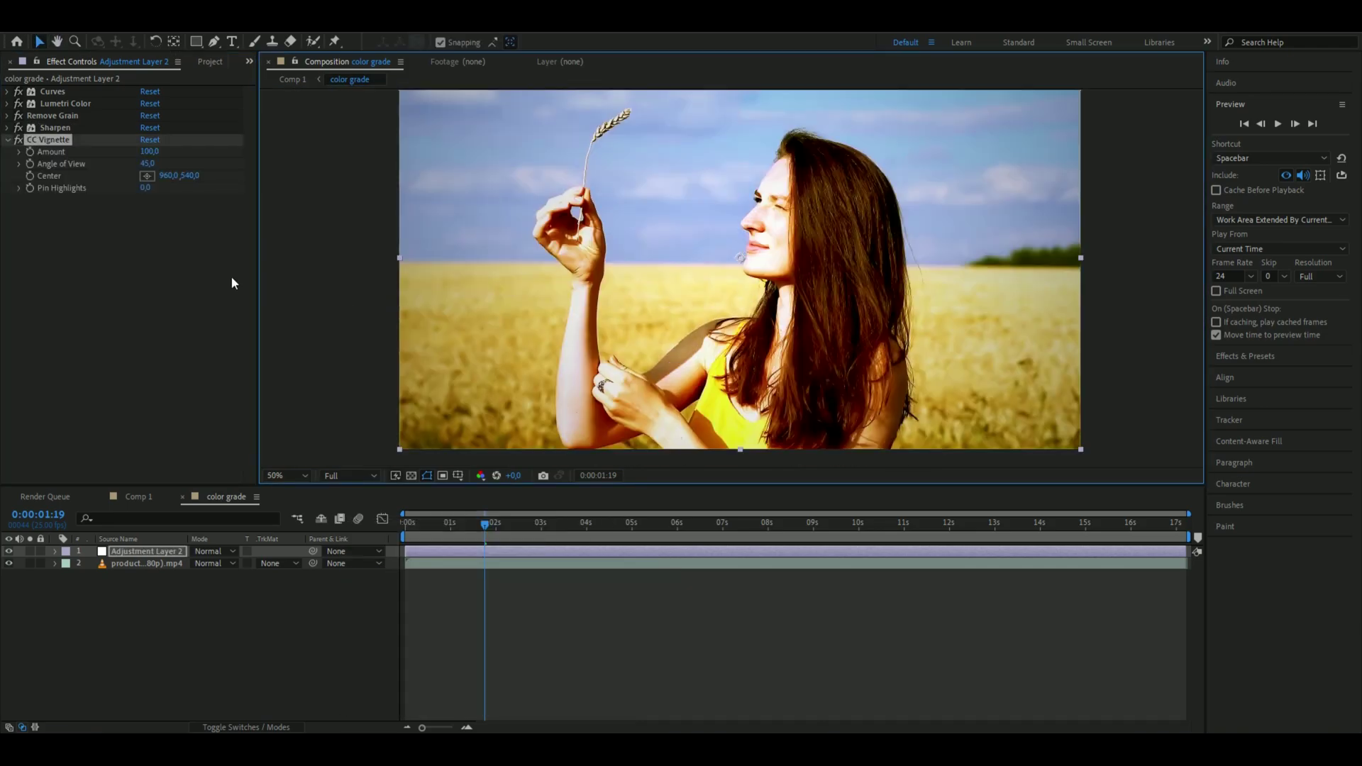
- Set CC Vignette's Amount to 75 and its Angle of View to 32.5
left_click(150, 152)
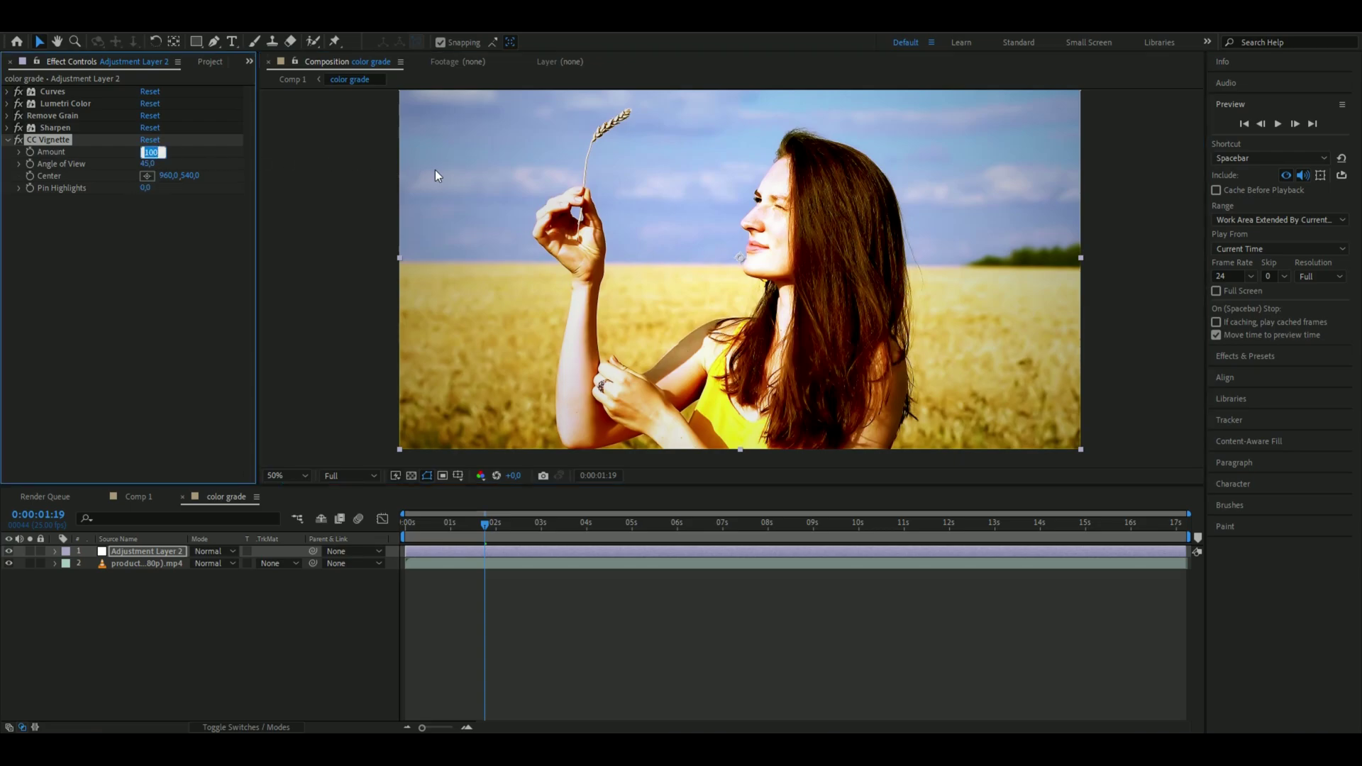
type("75")
key("Tab")
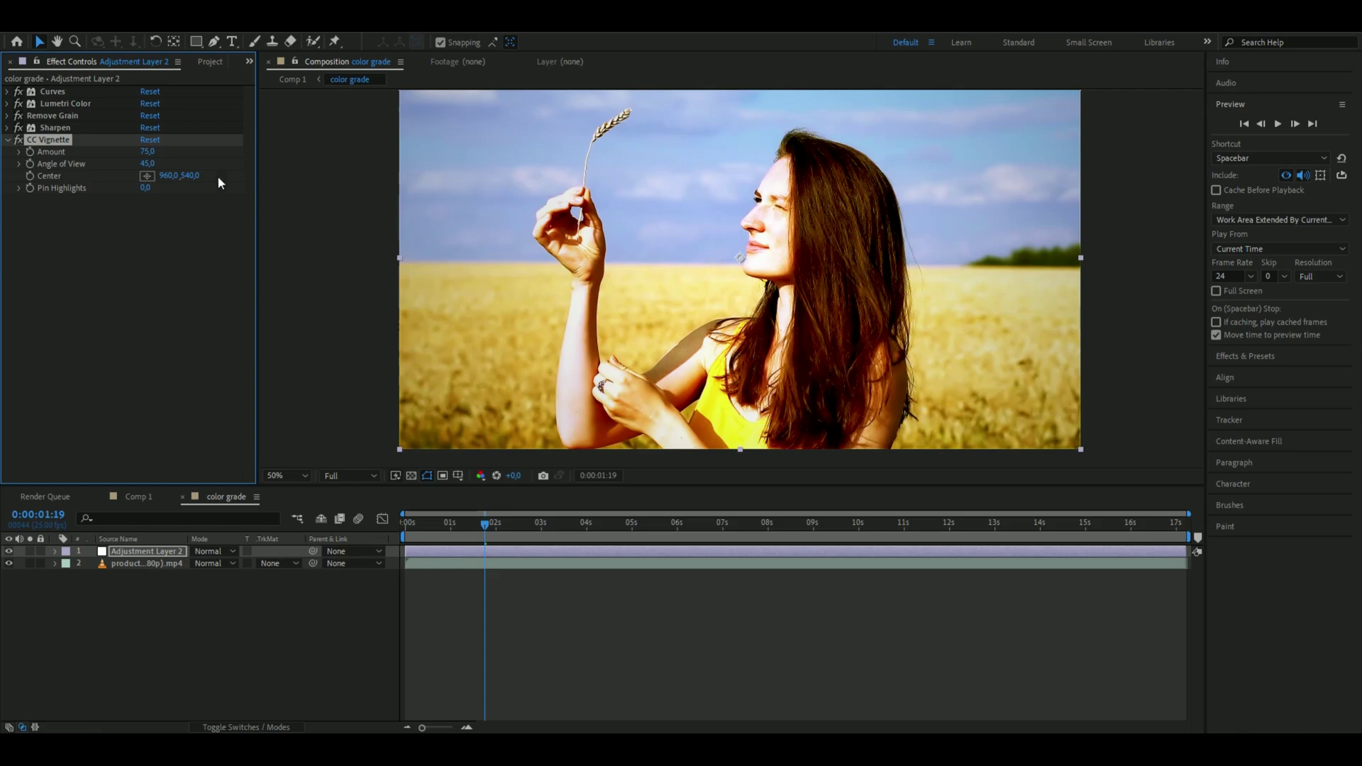
key("BackSpace")
type("32,5")
key("Return")
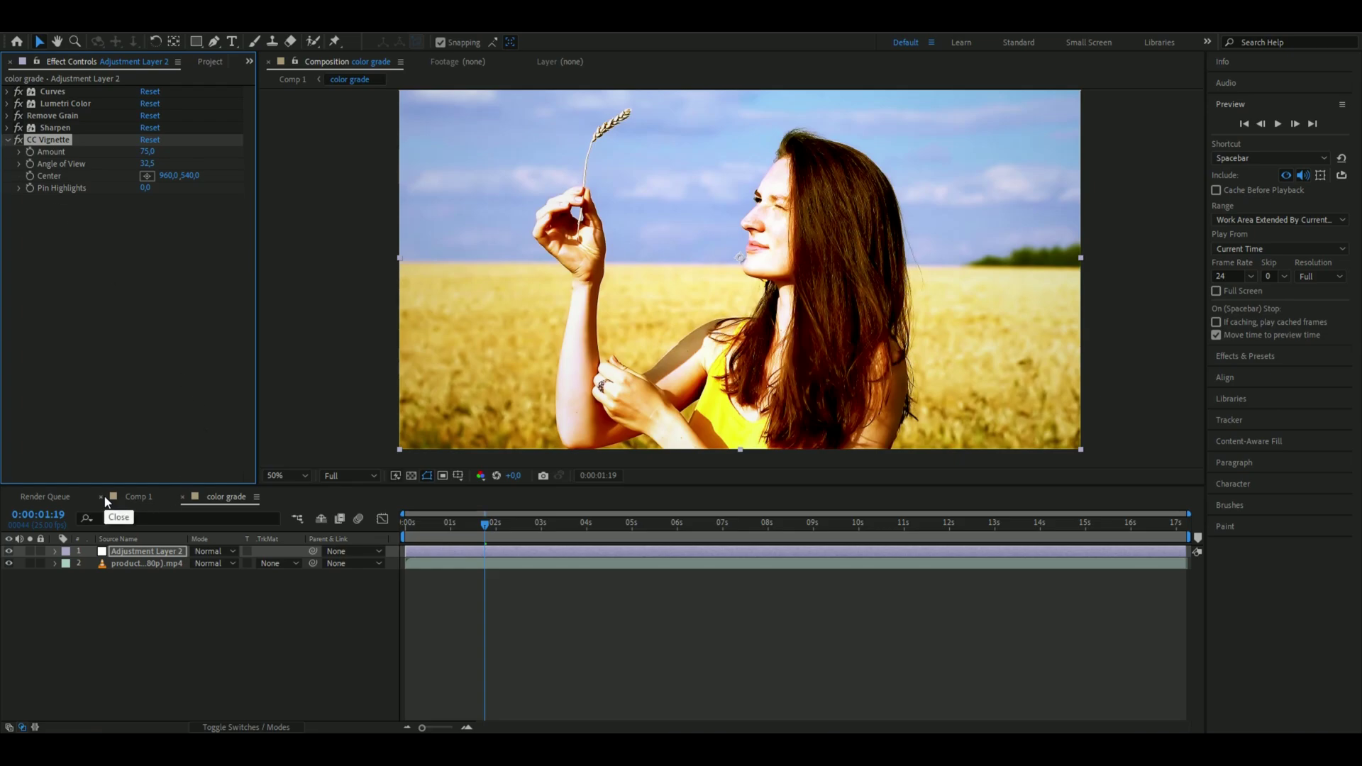
- Review the Vignette settings in Lumetri Color, then collapse the Lumetri Color and CC Vignette settings
left_click(8, 103)
left_click(19, 152)
left_click(20, 175)
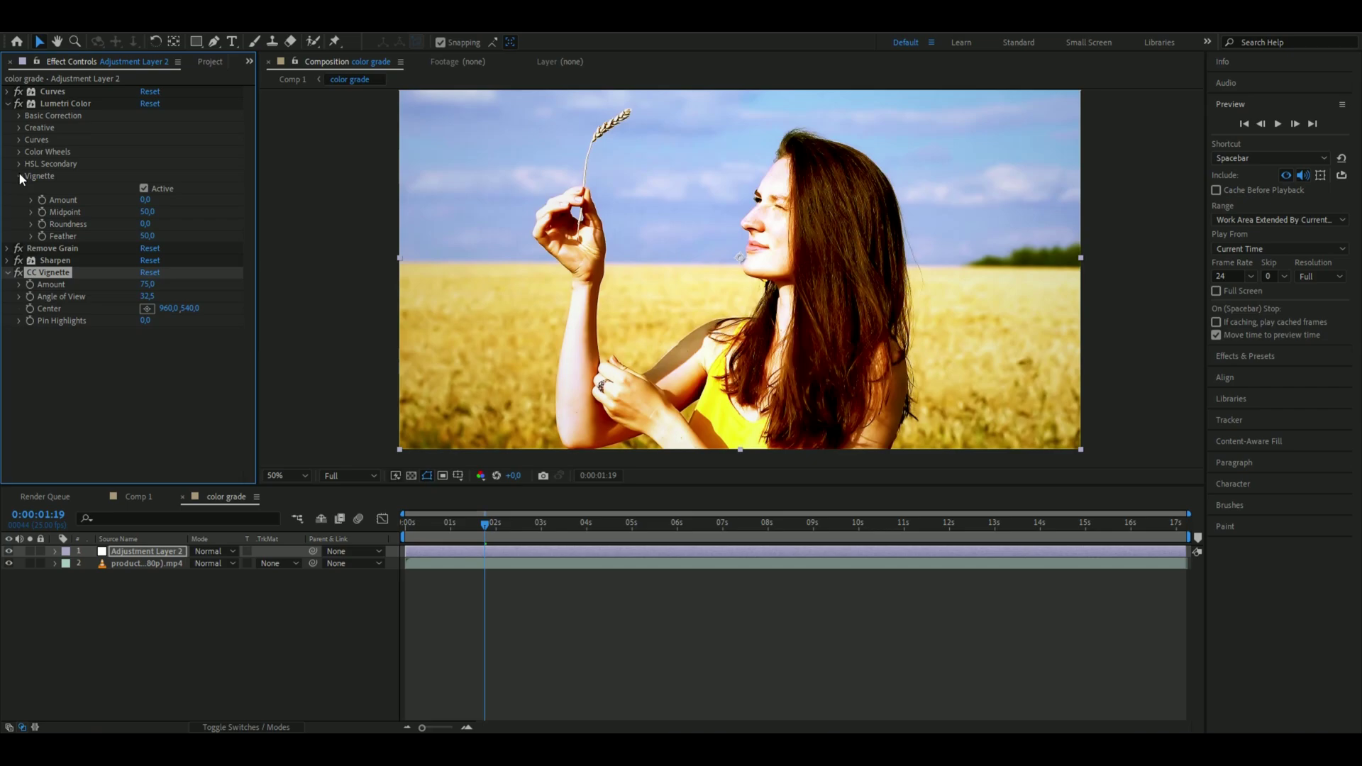
left_click(19, 176)
left_click(7, 104)
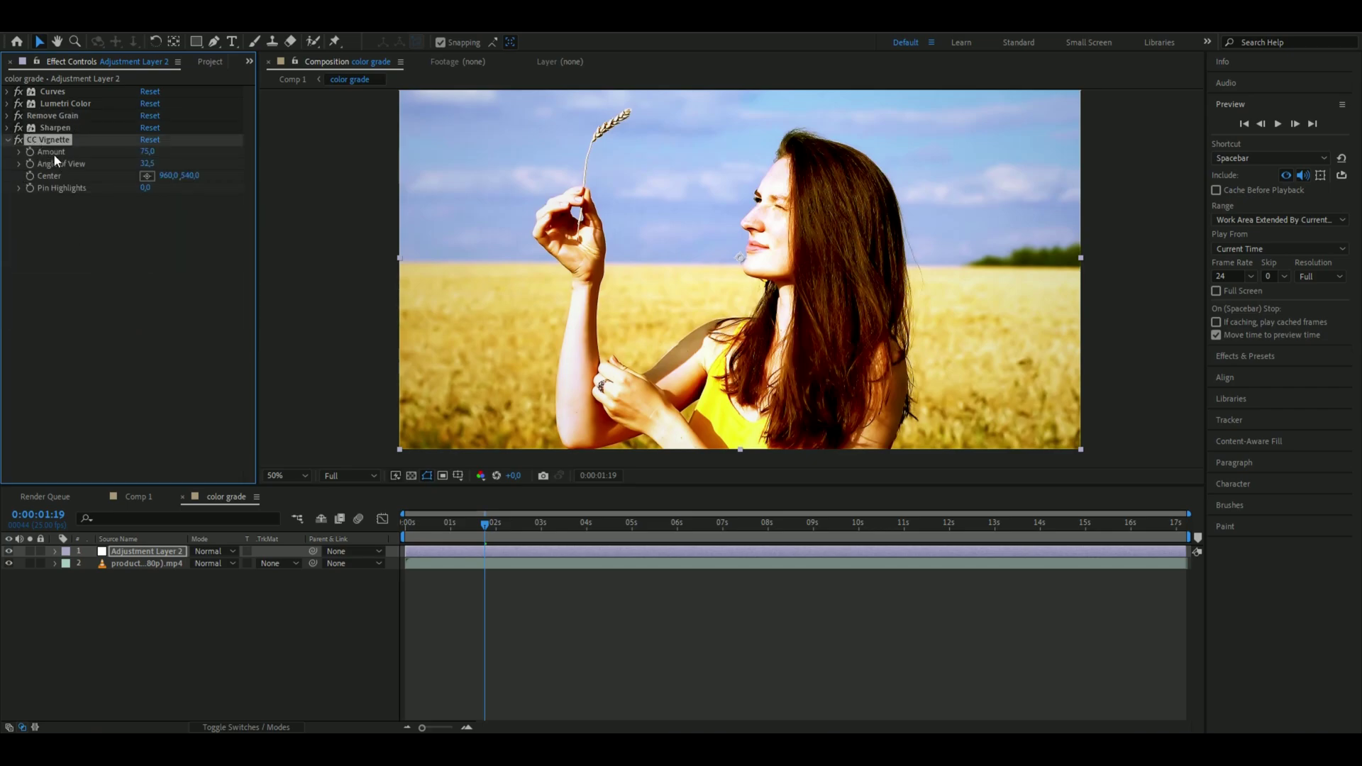
left_click(8, 141)
left_click(1095, 389)
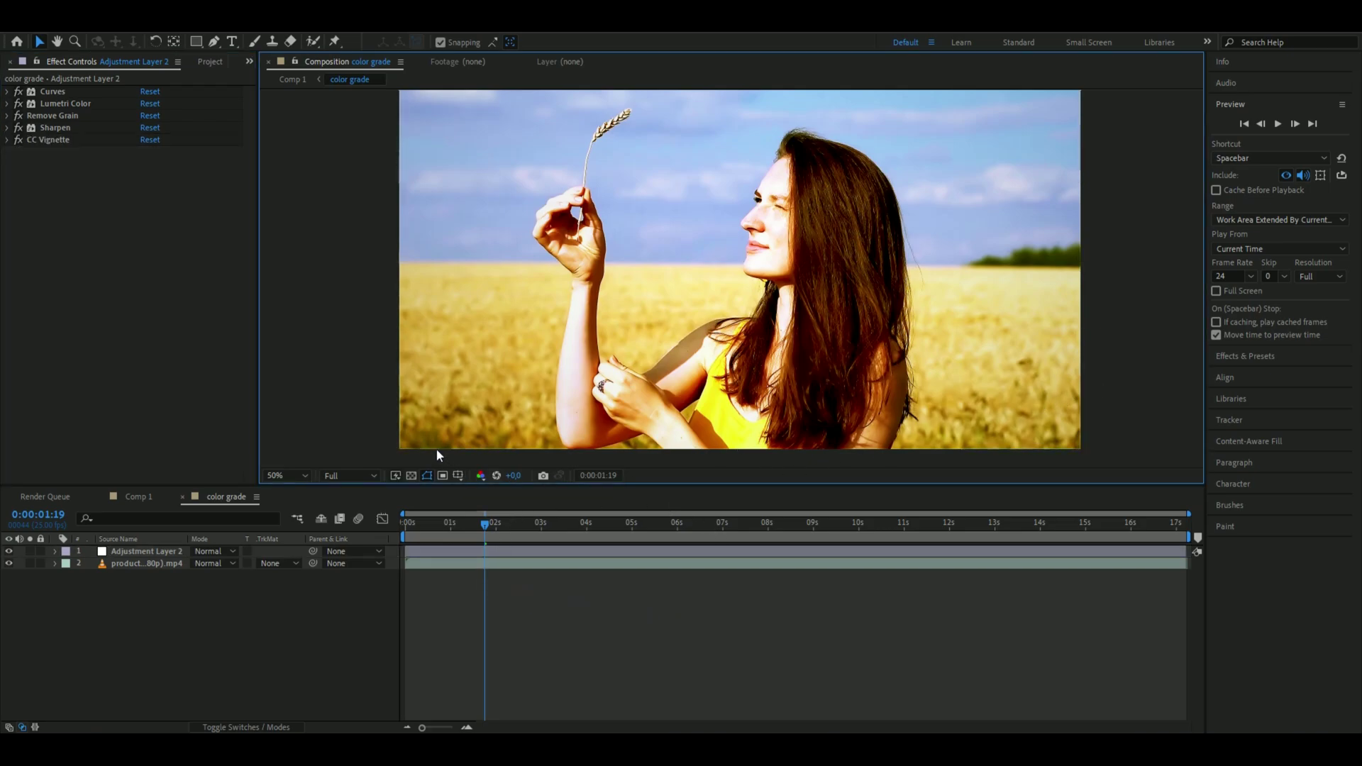
- Inspect the graded footage close up around the hand and the frame's edges, then at full-frame size
scroll(451, 406, "up", 2)
key("h")
left_click_drag(386, 372, 943, 359)
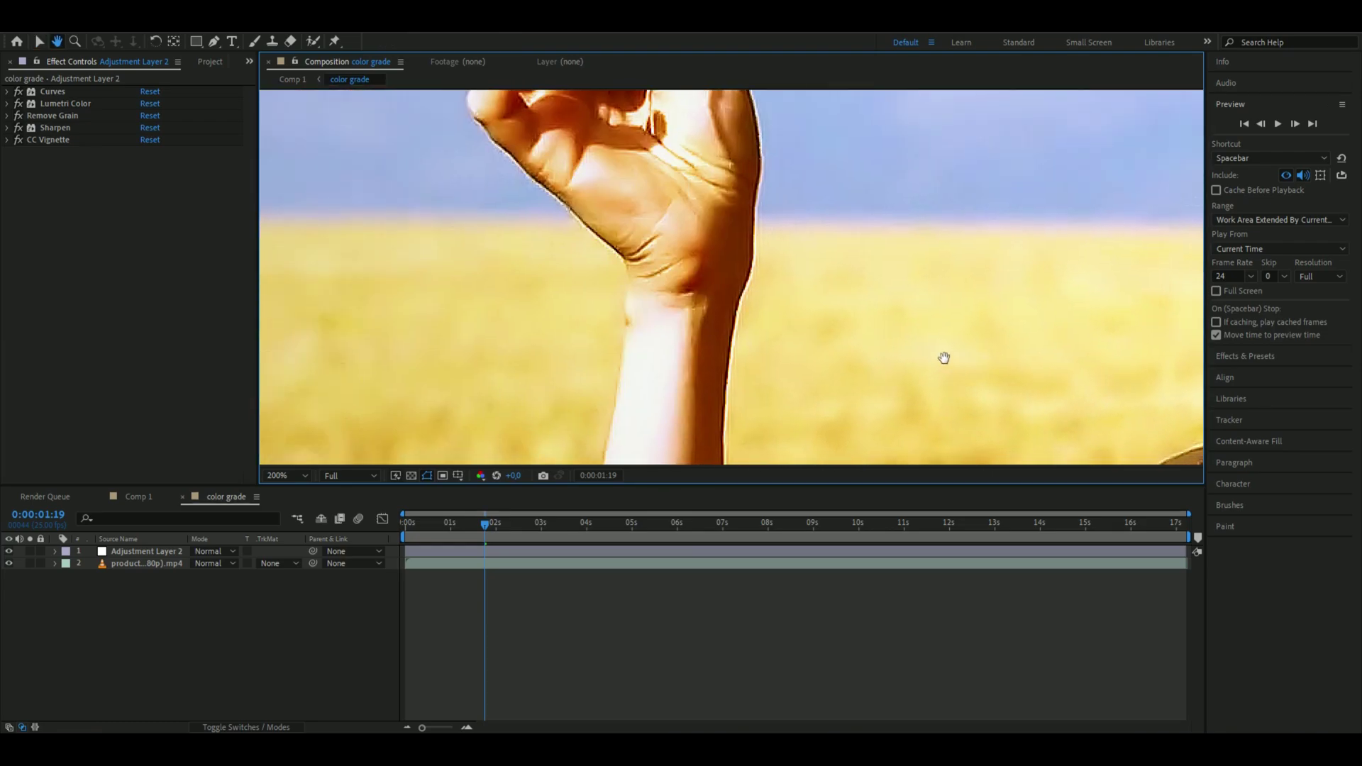
left_click_drag(333, 362, 636, 353)
scroll(636, 352, "down", 1)
left_click_drag(642, 106, 593, 304)
key("v")
scroll(668, 242, "down", 1)
left_click(948, 279)
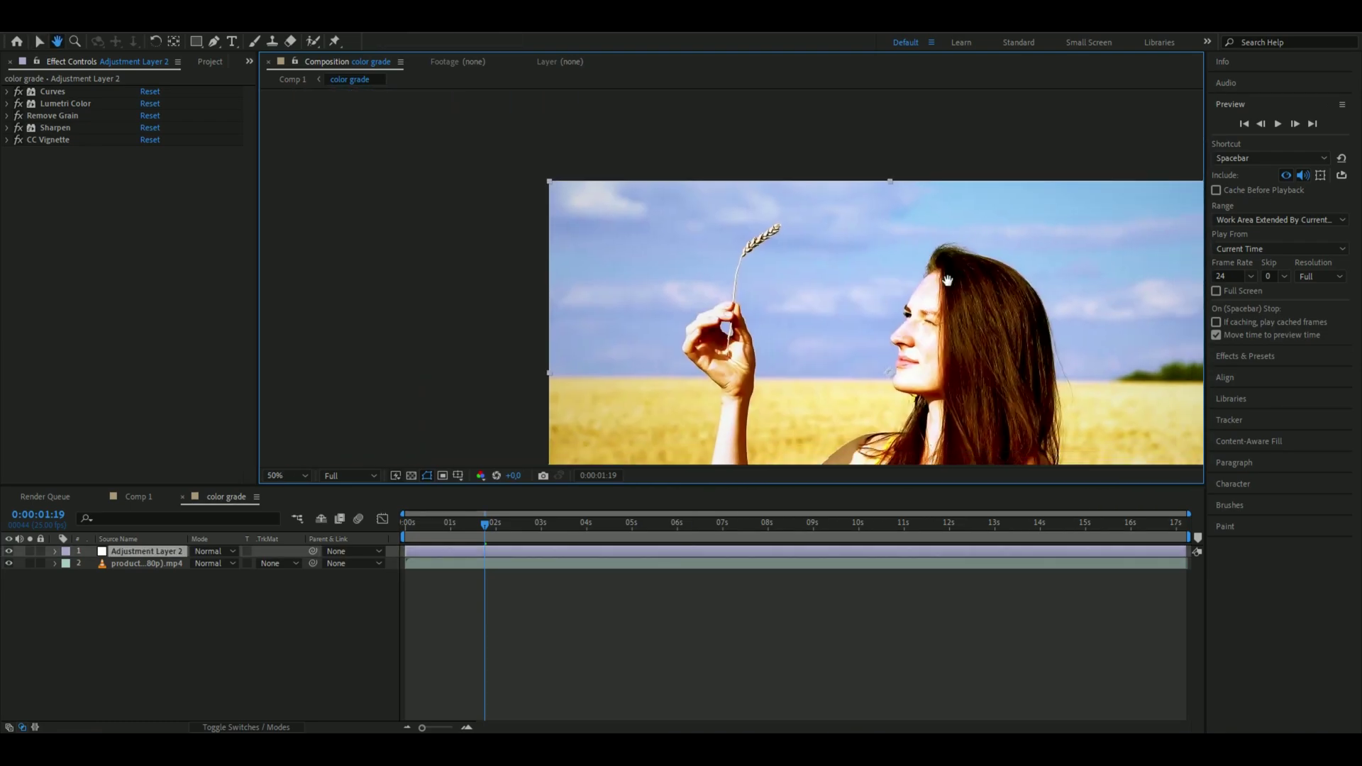
key("h")
left_click_drag(949, 279, 579, 155)
key("v")
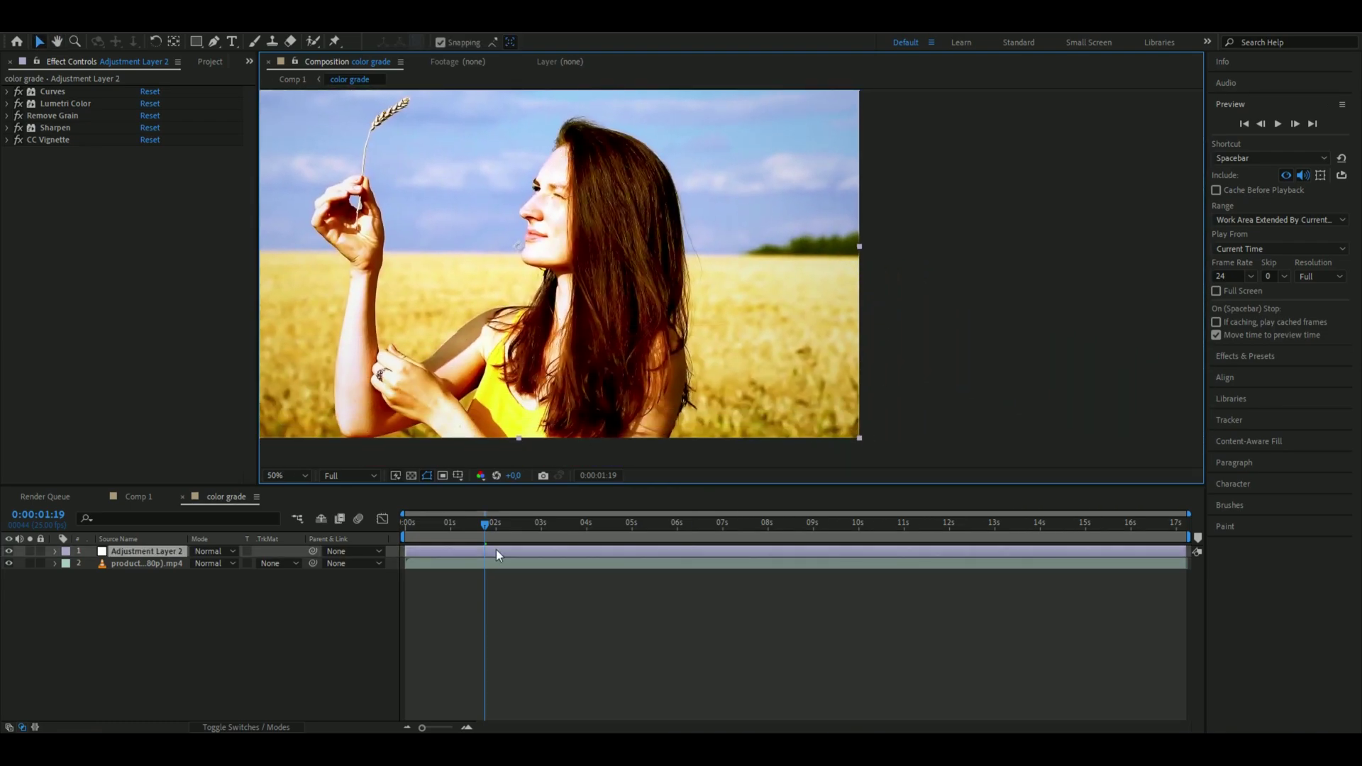
- Apply the Transform effect to the adjustment layer and set its Scale to 101
key("ctrl+space")
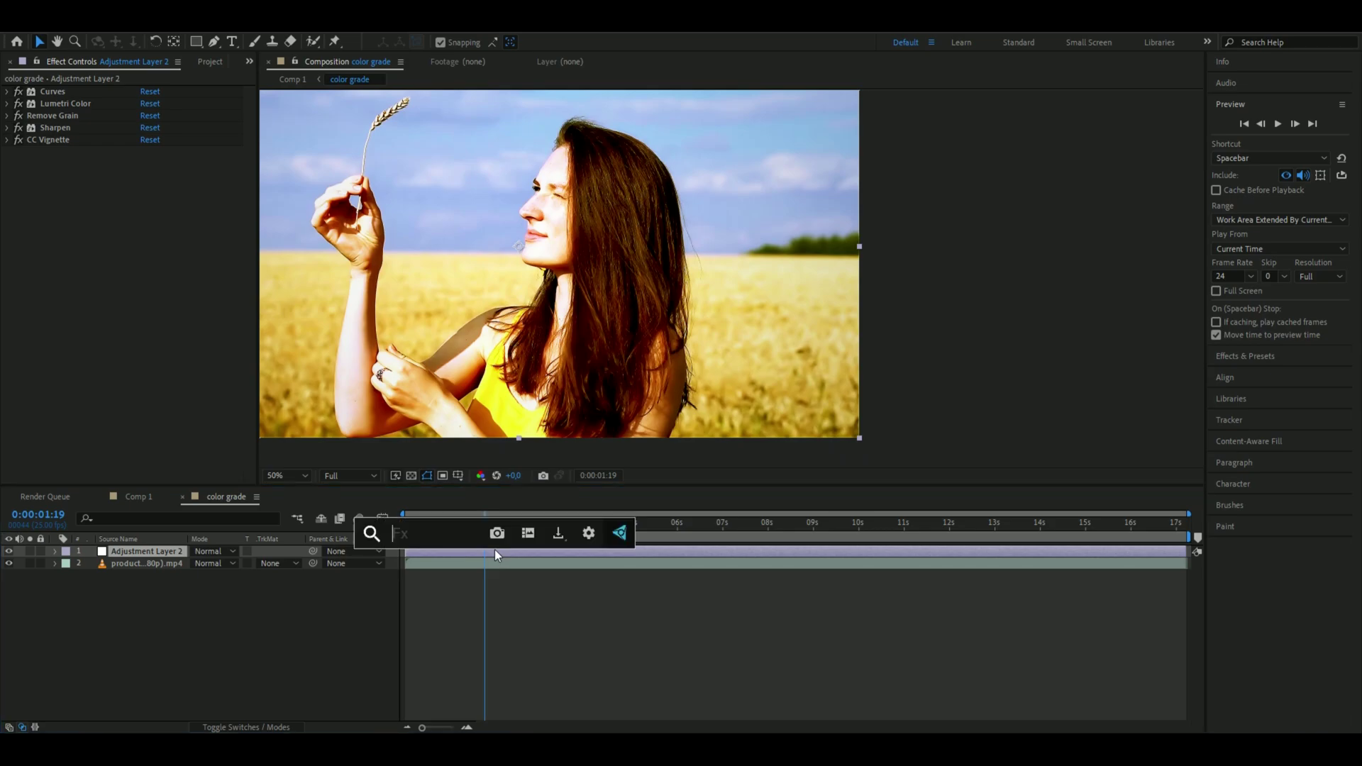
type("tr")
key("Return")
left_click(149, 200)
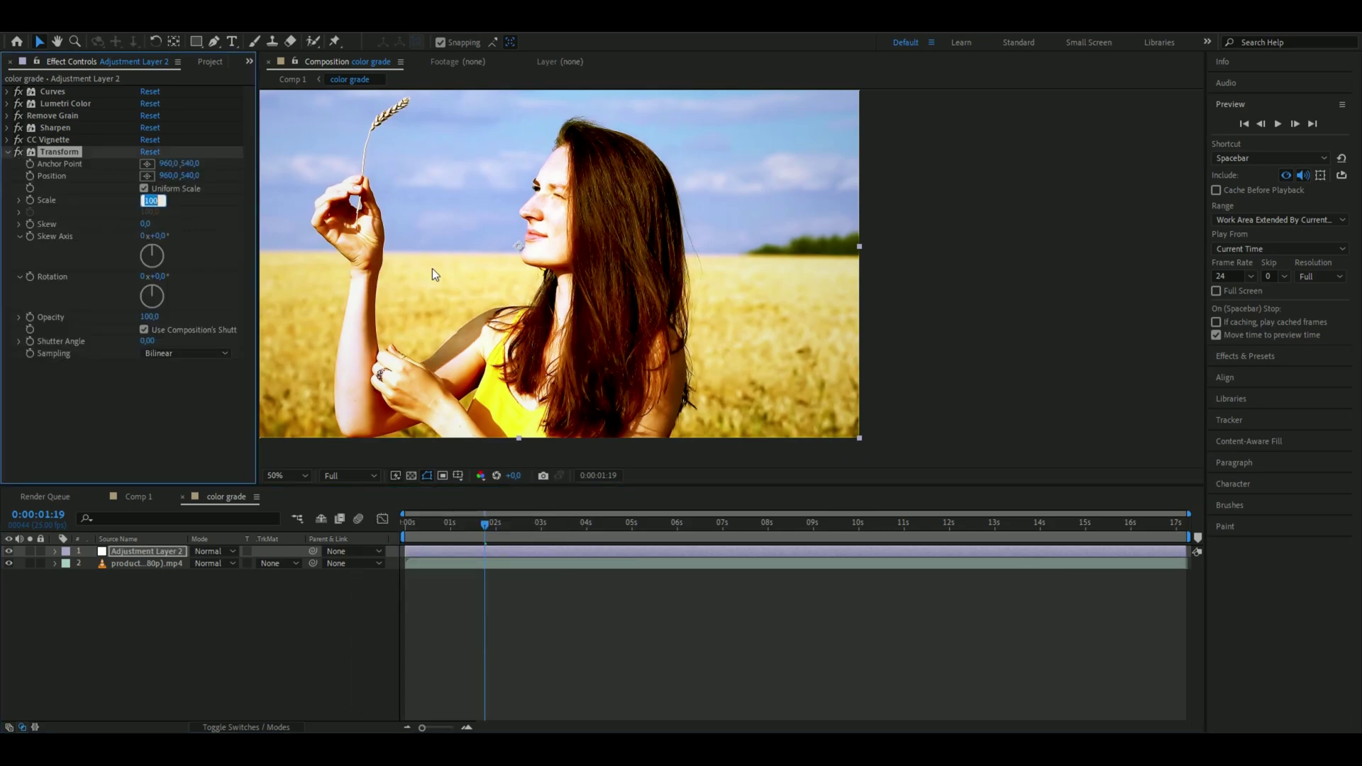
type("101")
key("Return")
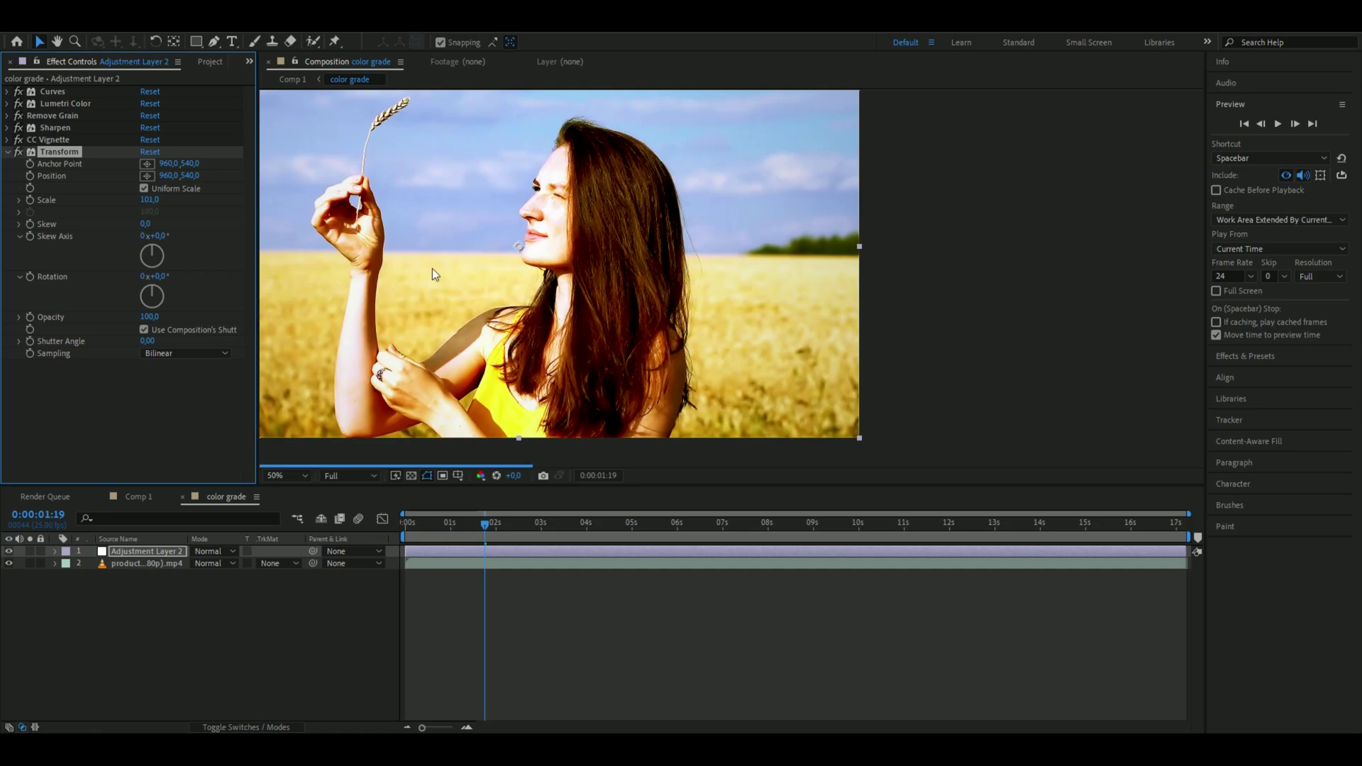
- Check the edges of the scaled frame and collapse the Transform settings
scroll(432, 268, "down", 2)
left_click(432, 268)
left_click_drag(709, 328, 823, 353)
scroll(823, 354, "up", 2)
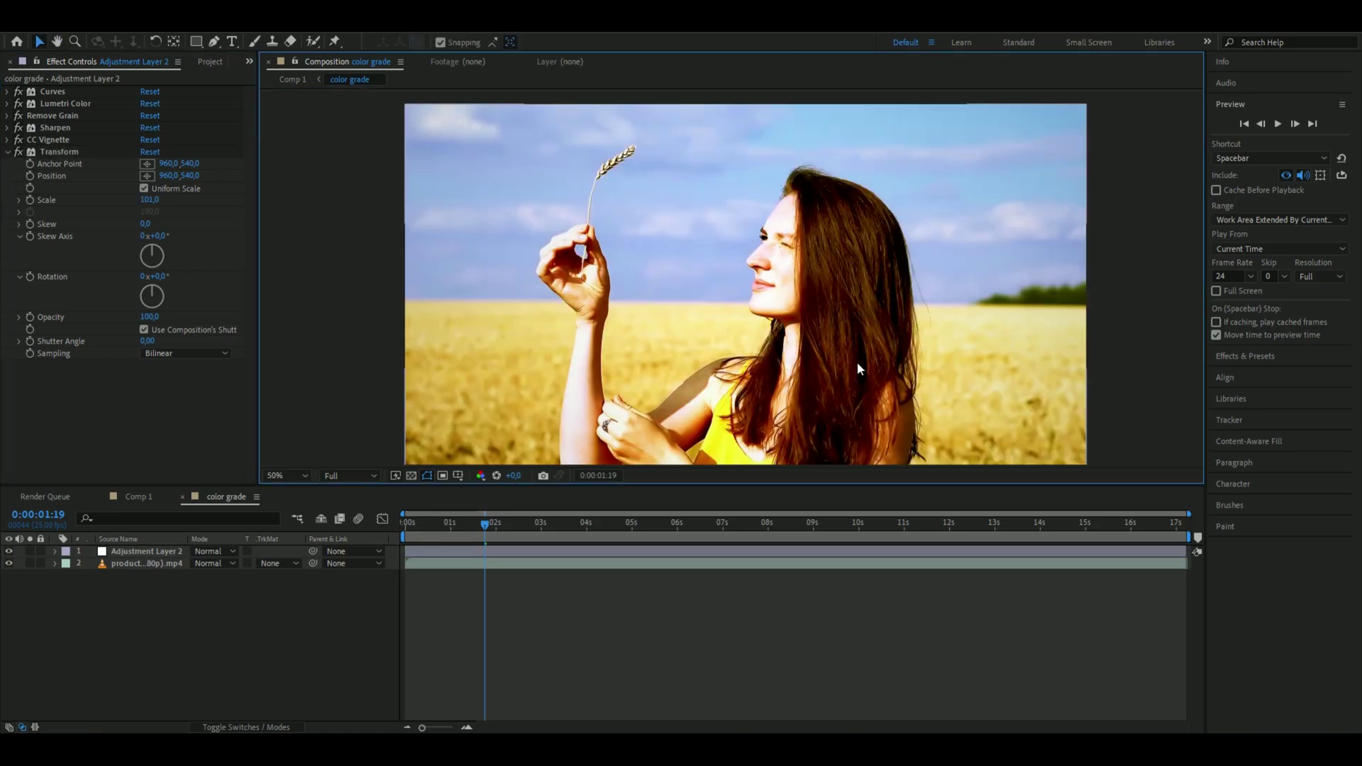
left_click_drag(1062, 361, 1069, 342)
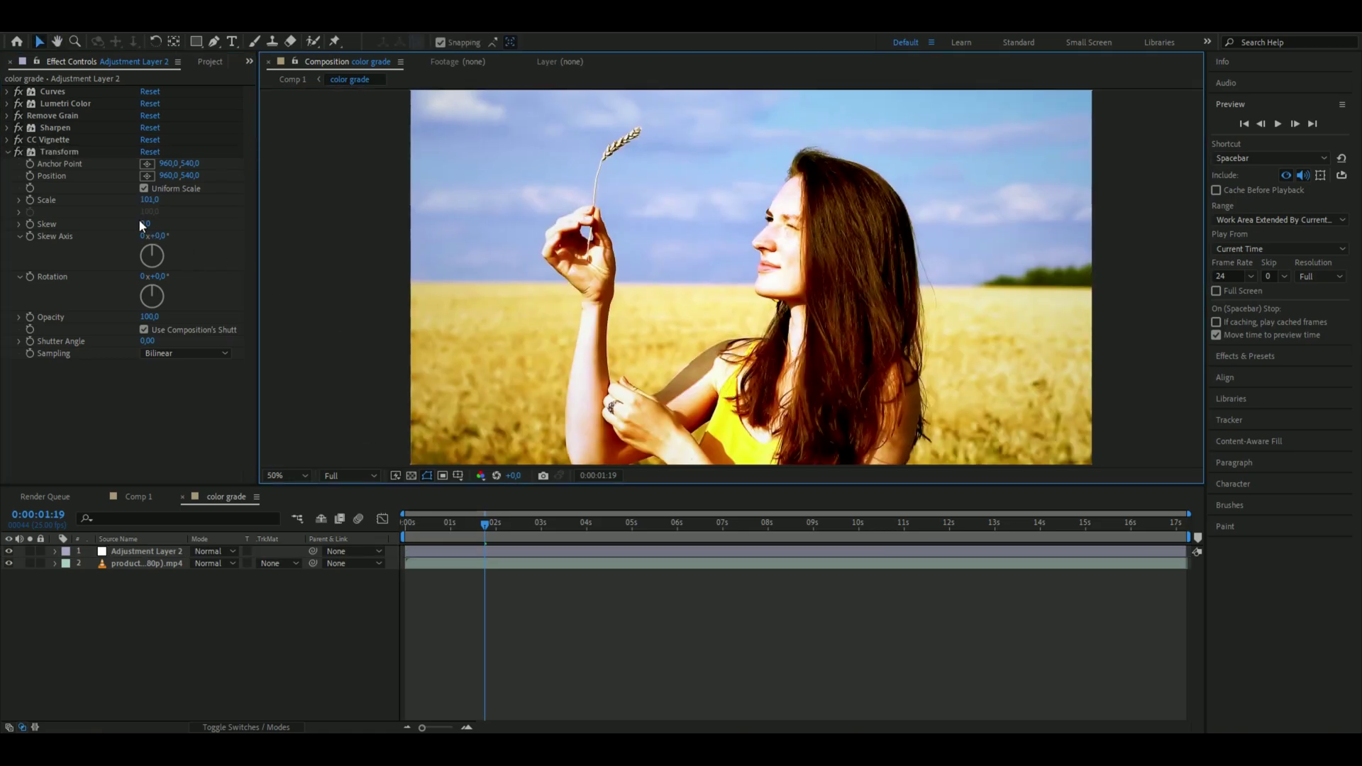
left_click(8, 152)
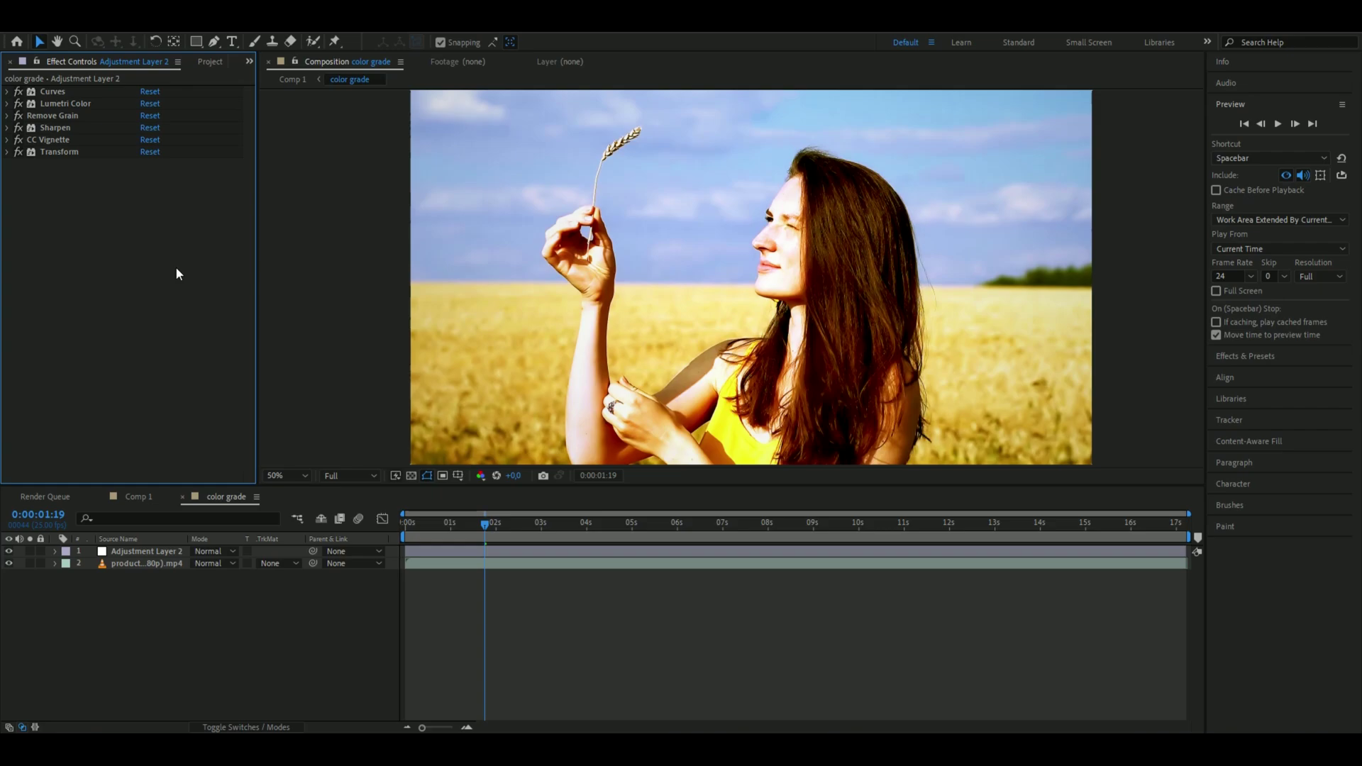
- Compare the footage before and after grading by switching the adjustment layer's visibility off and on
left_click(8, 551)
left_click(8, 552)
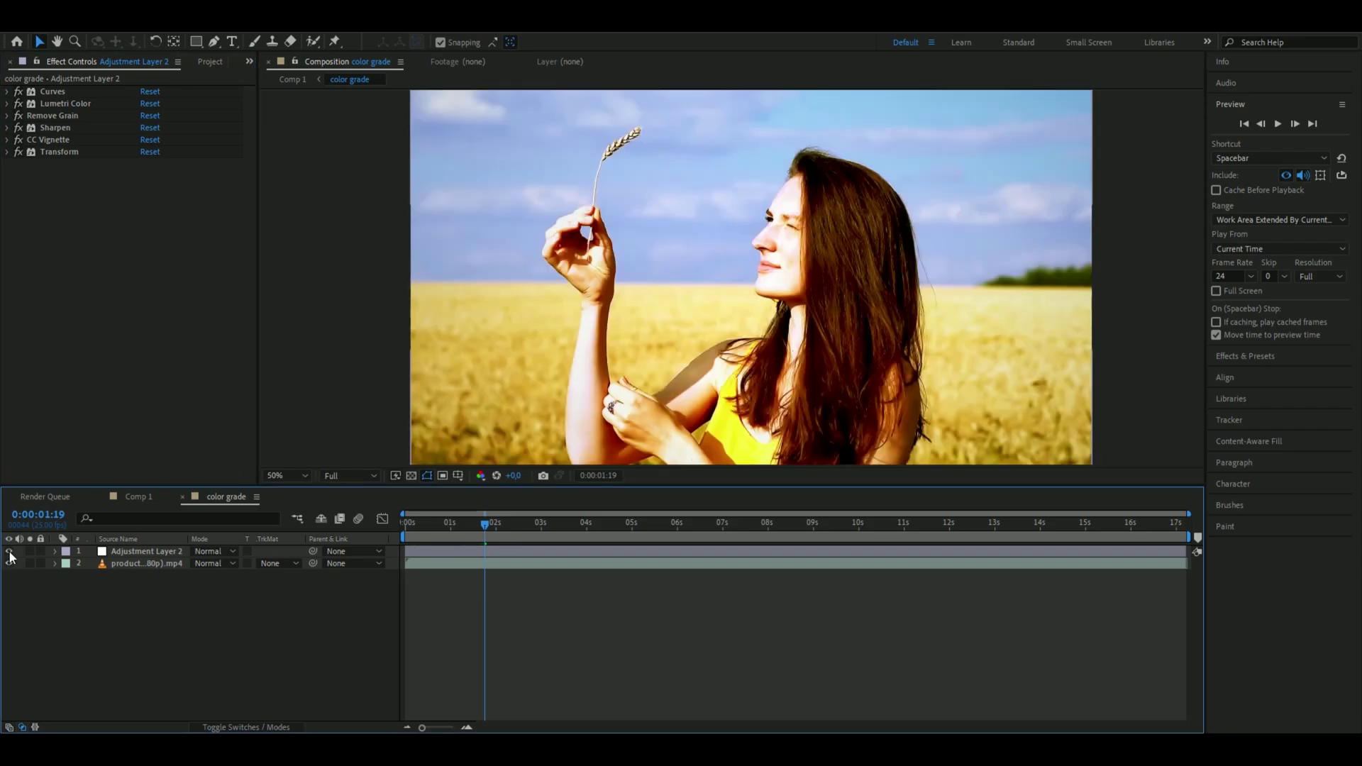
left_click(9, 551)
left_click(8, 551)
left_click(9, 551)
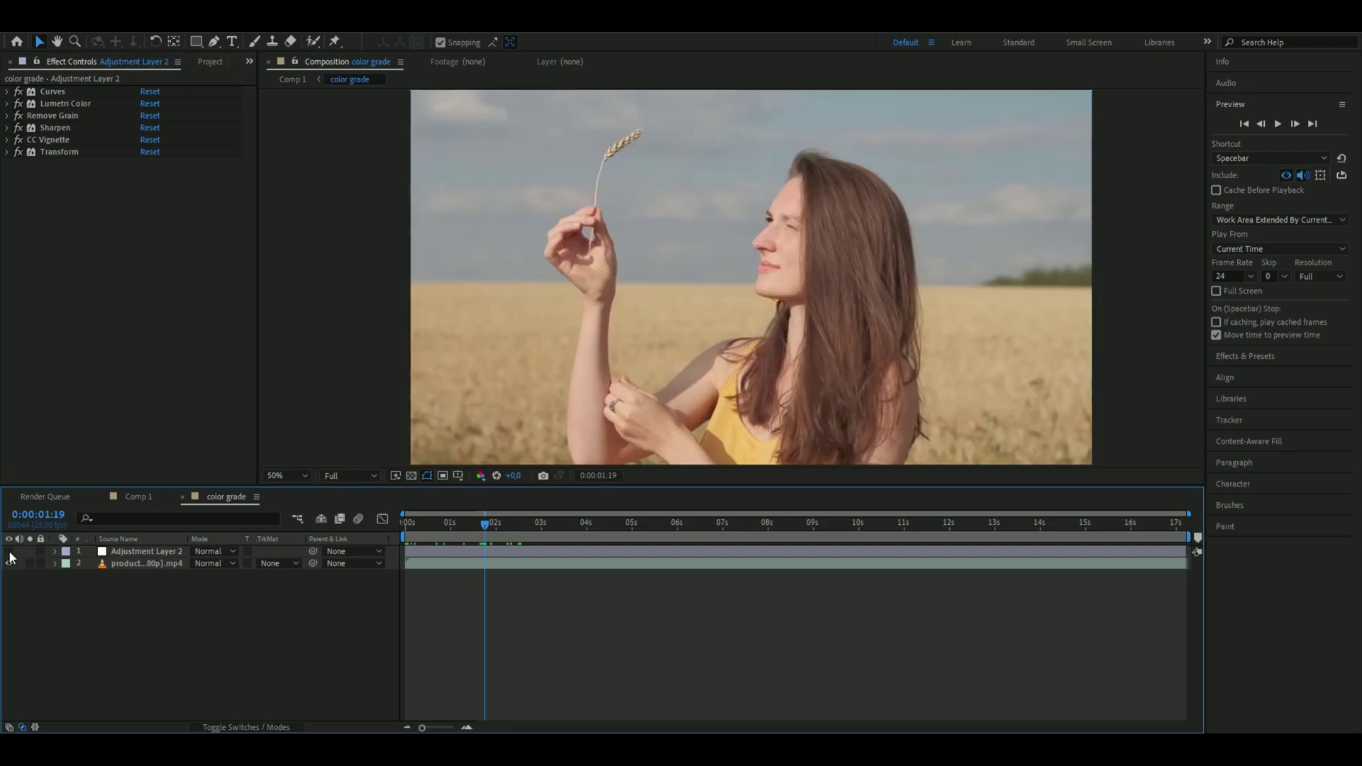
left_click(9, 551)
scroll(883, 431, "down", 2)
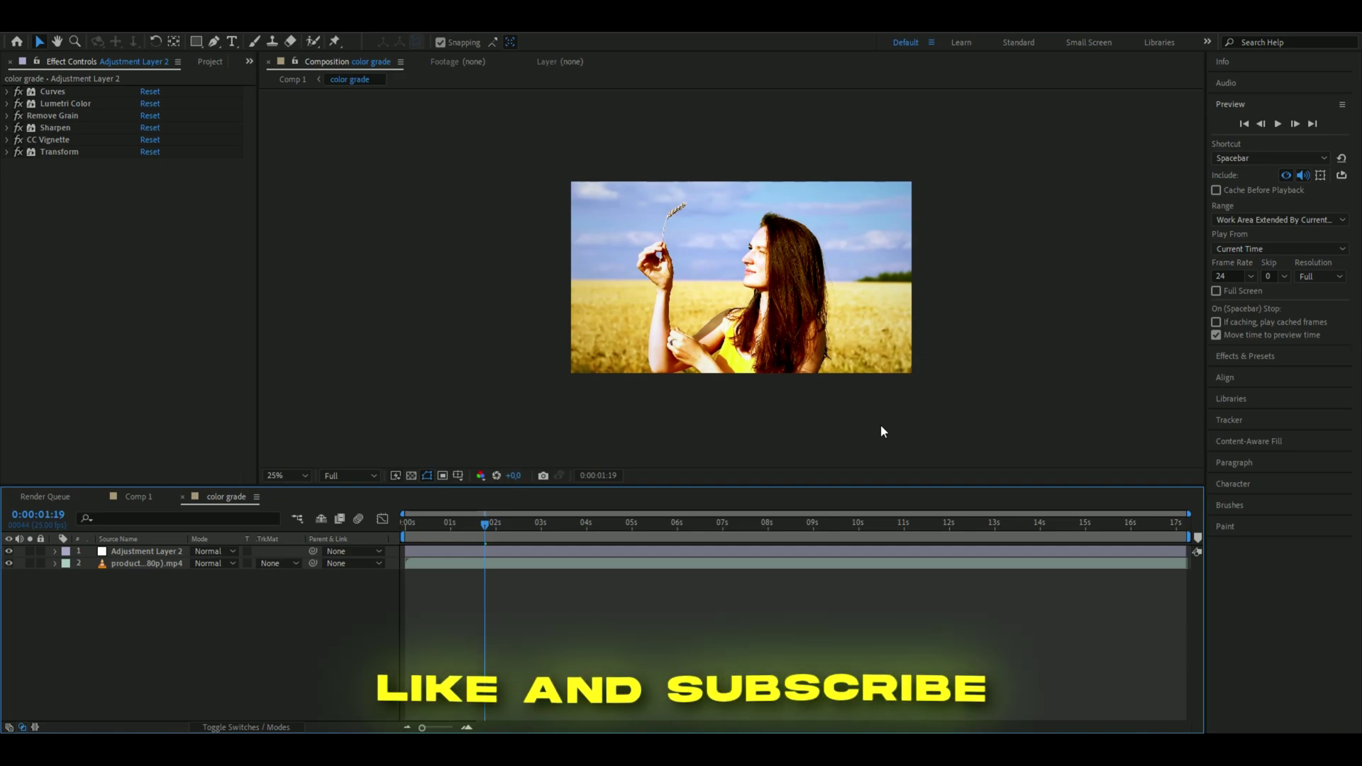